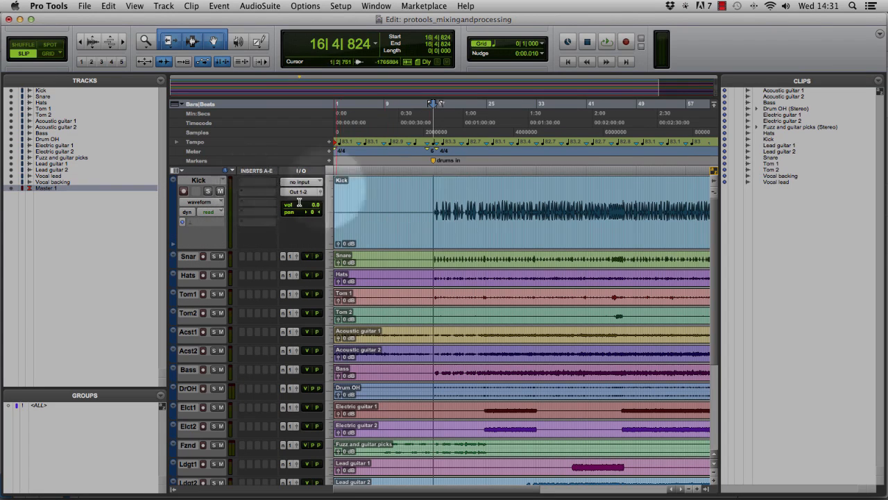
Hide the Inserts A–E column in the Edit window and switch to the Mix window
left_click(176, 170)
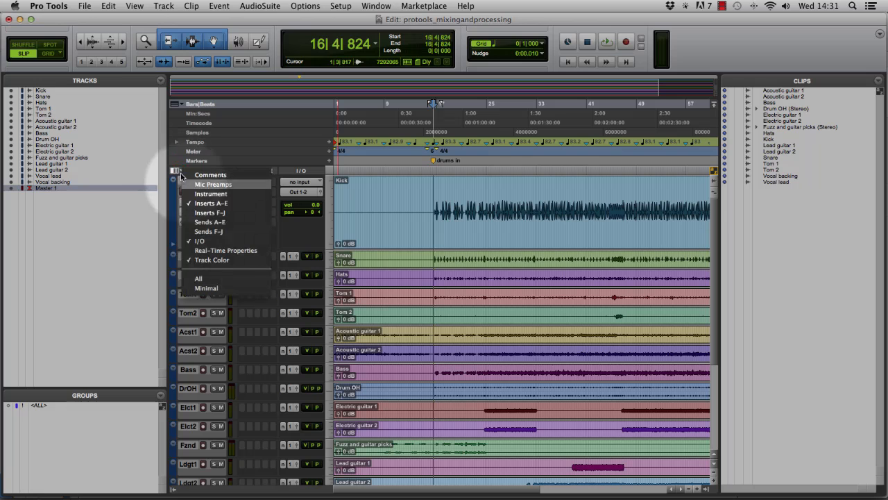
left_click(196, 204)
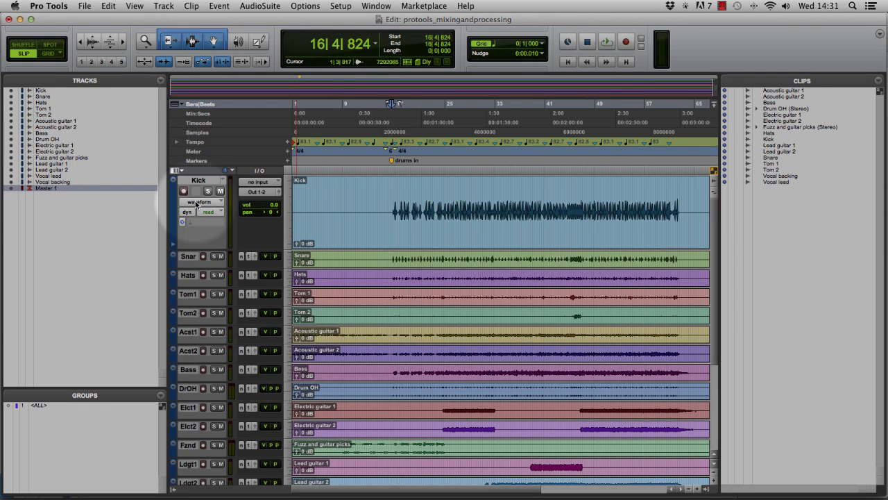
key("super+equal")
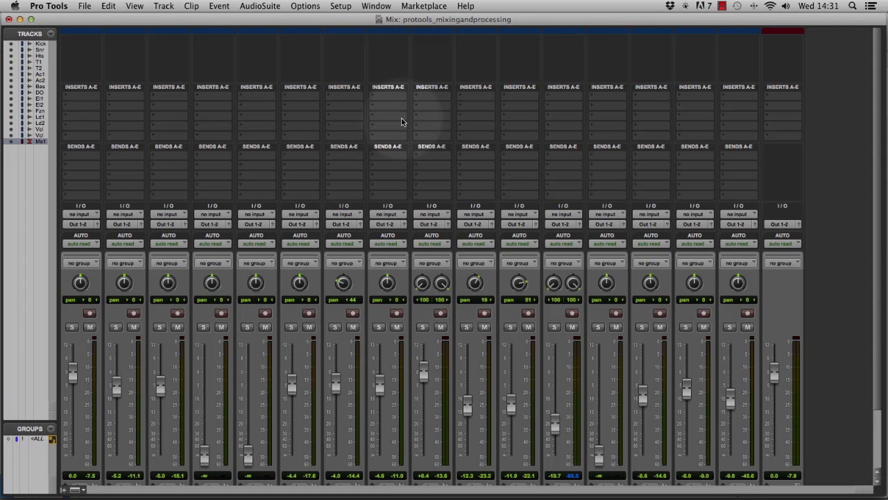
key("super+equal")
key("super+equal")
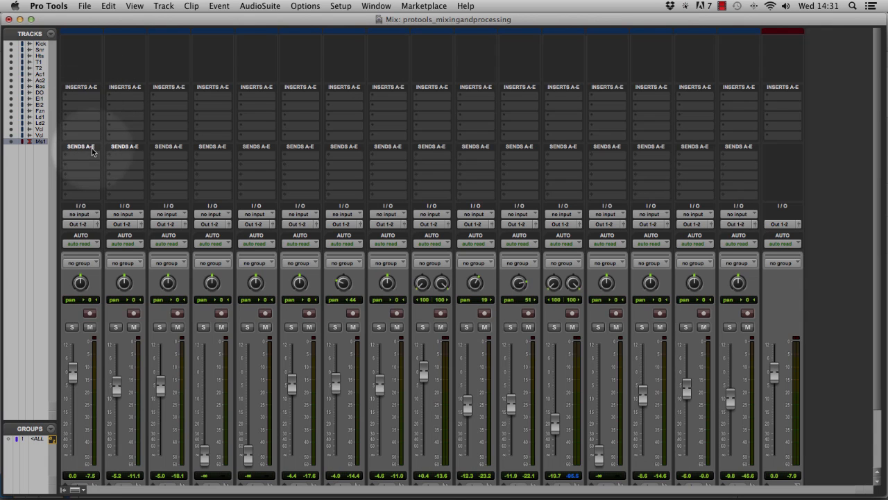
Review which channel-strip views can be shown in the Mix window
scroll(98, 428, "down", 1)
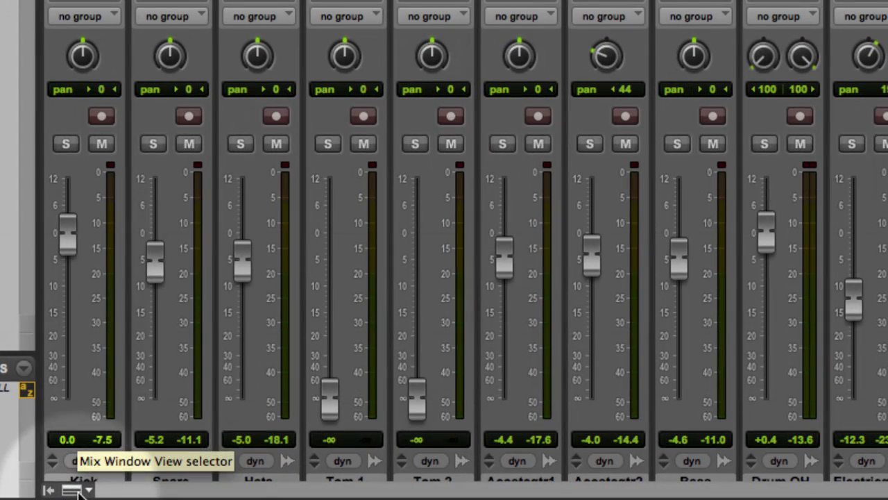
left_click(76, 490)
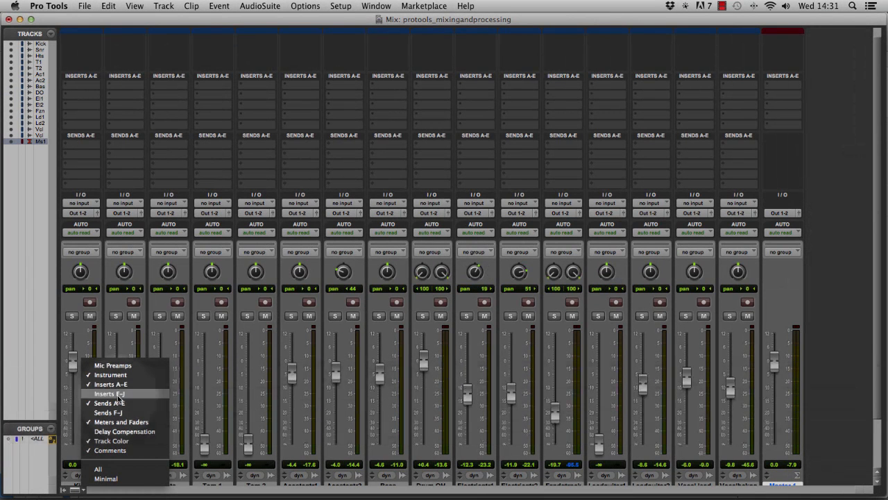
left_click(74, 86)
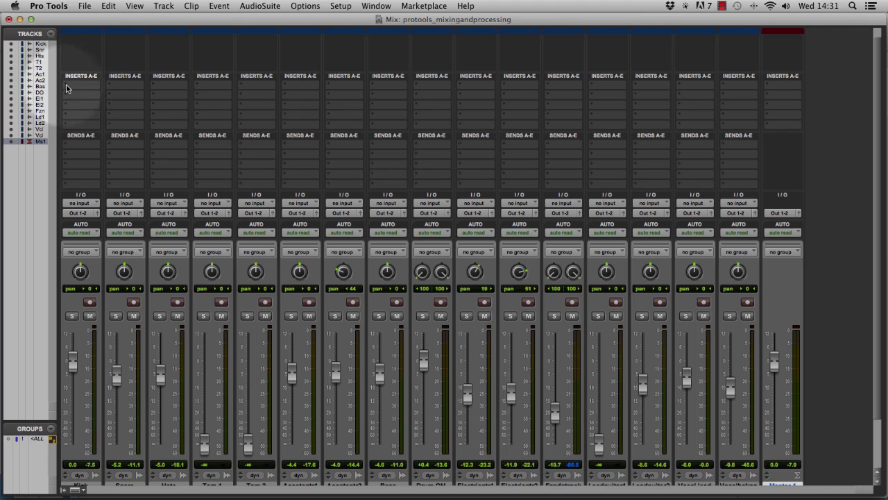
Load the Channel Strip (mono) EQ plug-in in the Kick track's first insert slot and move its window clear of that channel
left_click(72, 88)
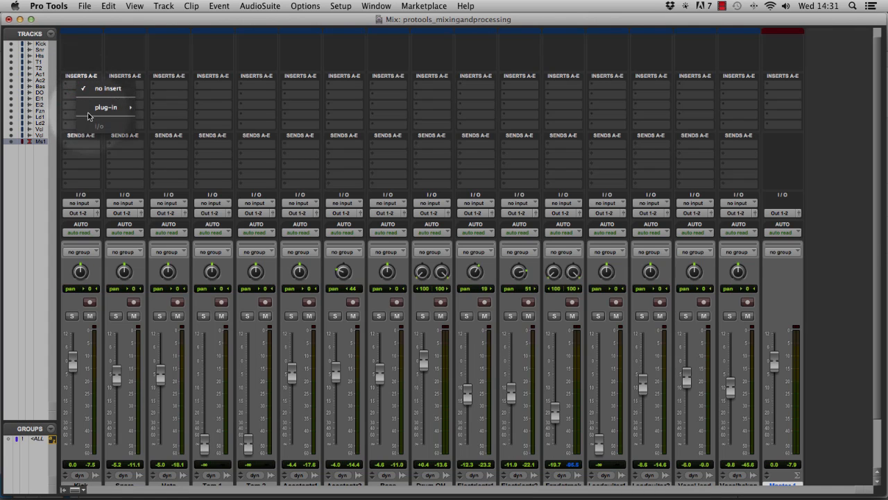
mouse_move(111, 108)
mouse_move(177, 113)
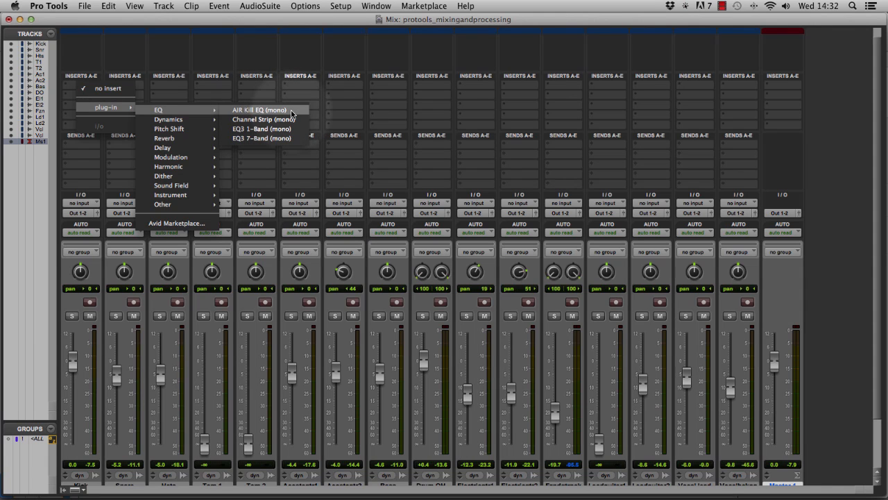
left_click(276, 119)
left_click_drag(738, 70, 340, 20)
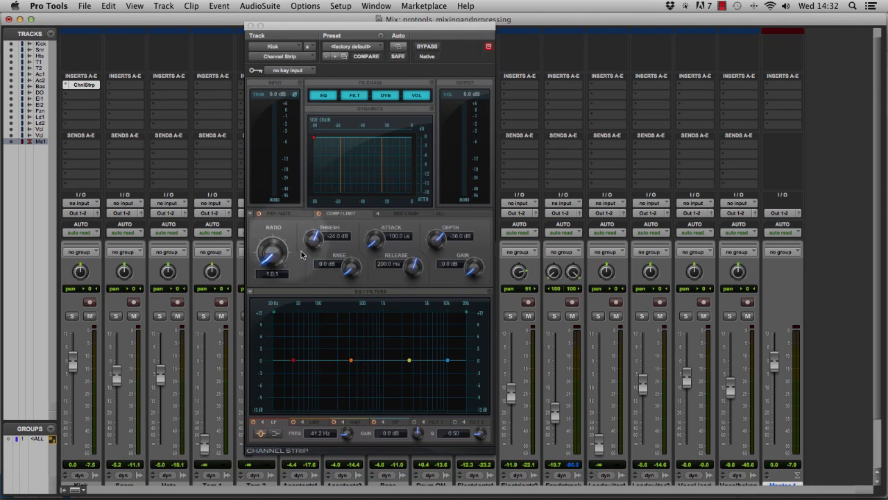
Switch off the Channel Strip's Exp/Gate and Comp/Limit sections and close the plug-in window
left_click(258, 213)
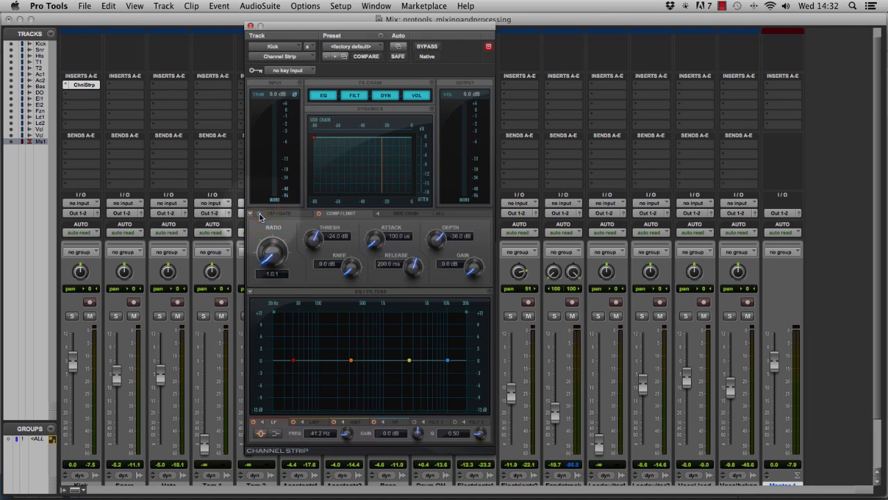
left_click(320, 214)
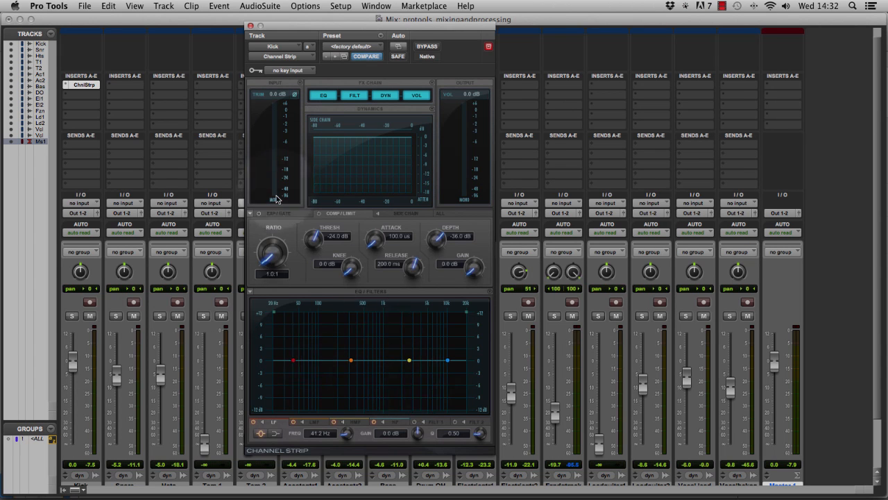
left_click(250, 26)
Replace the Kick insert with EQ3 1-Band (mono) and boost its peak about 9.8 dB at about 73 Hz
left_click(83, 85)
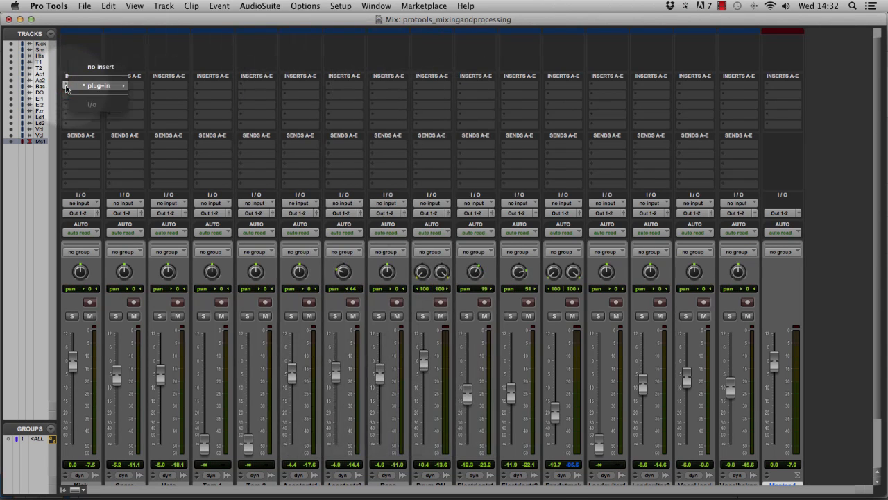
mouse_move(104, 85)
mouse_move(178, 89)
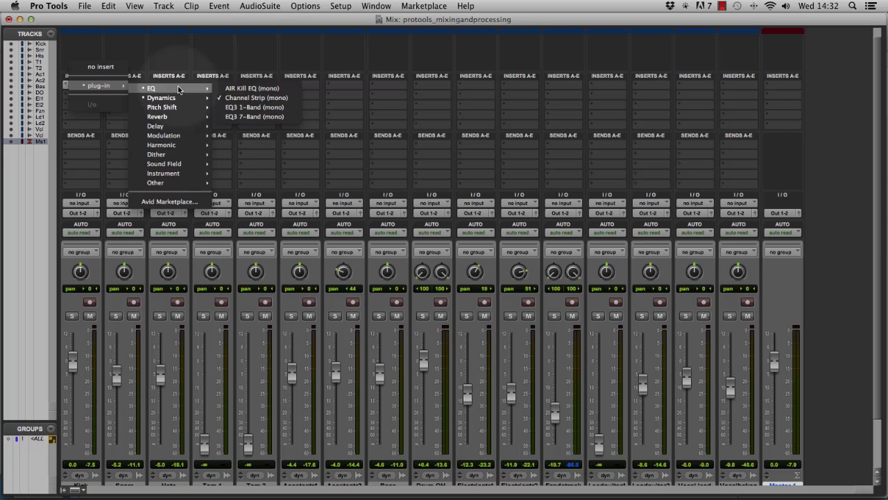
left_click(243, 107)
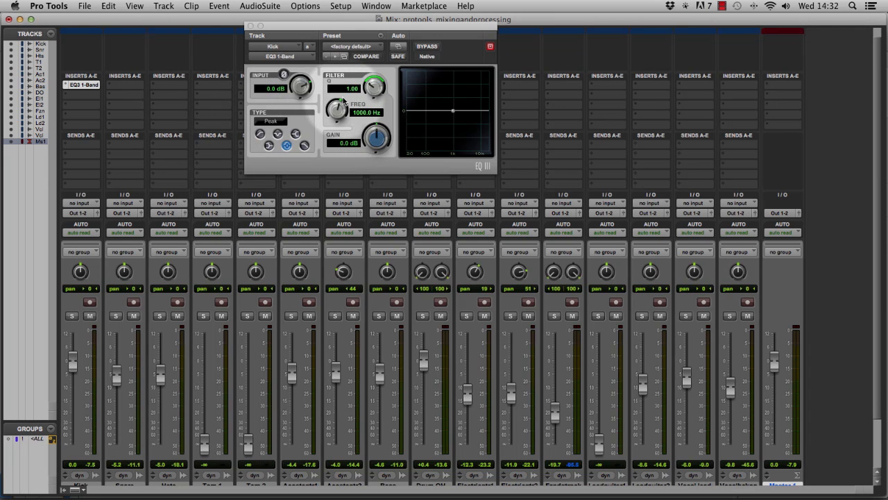
mouse_move(453, 110)
left_mouse_down()
mouse_move(434, 82)
mouse_move(466, 84)
mouse_move(421, 90)
left_mouse_up()
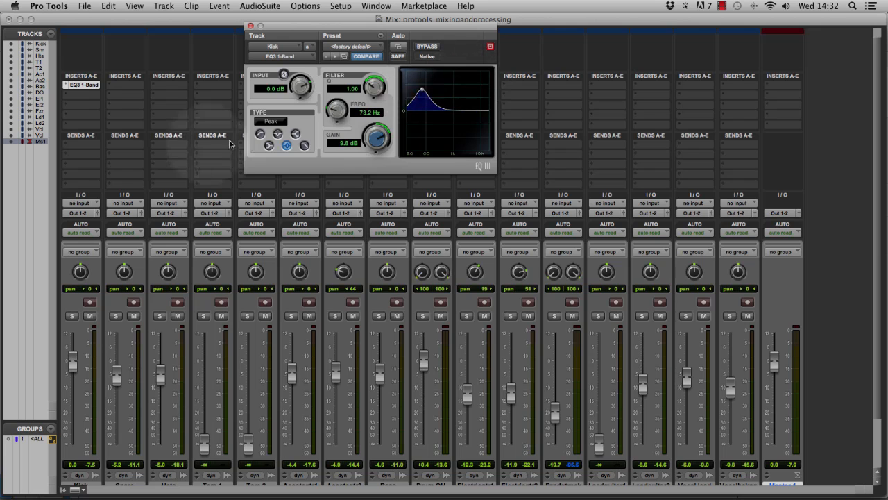
Try the 1-Band EQ's filter types in turn, including high-pass, notch, high-shelf, peak and low-pass
left_click(260, 133)
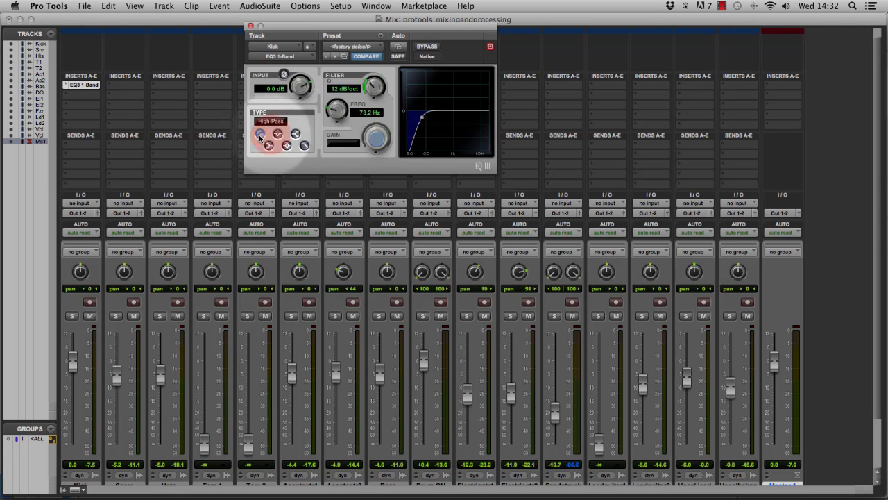
left_click(278, 134)
left_click(259, 133)
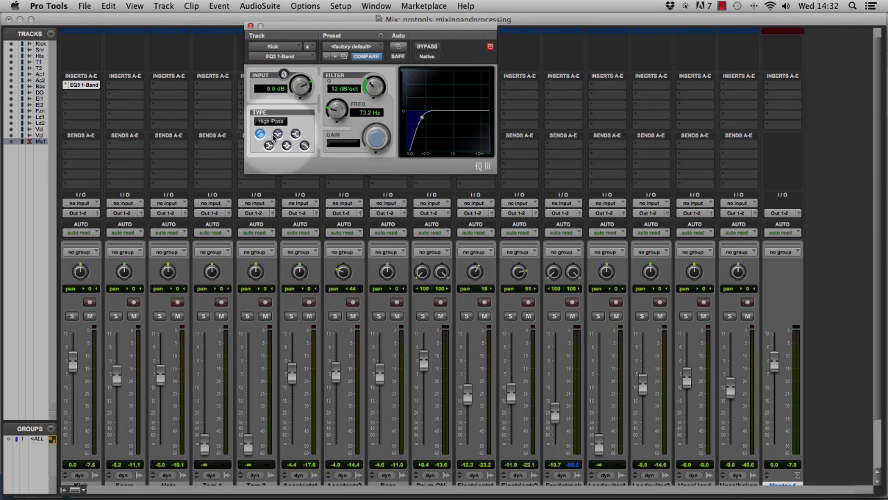
left_click(278, 134)
left_click(297, 134)
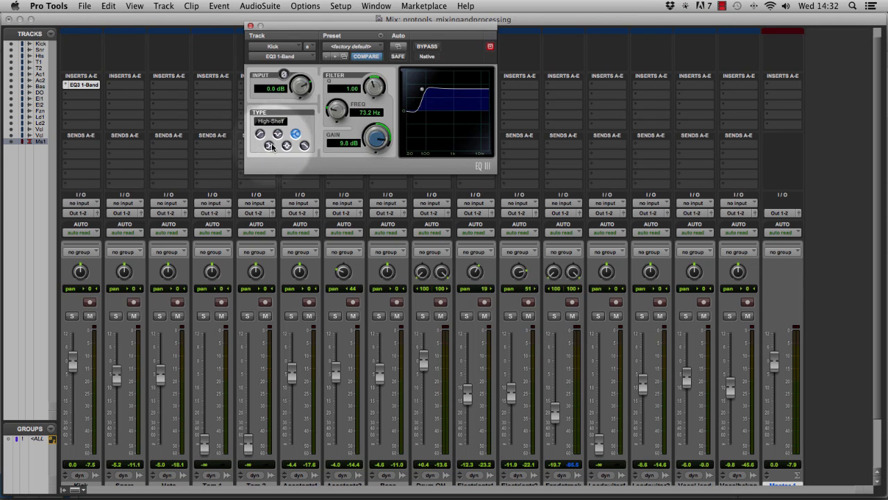
left_click(287, 146)
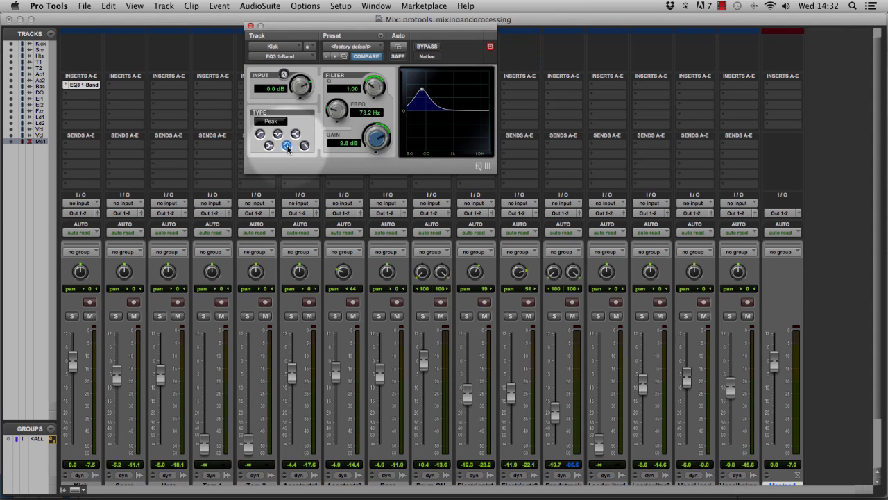
left_click(304, 145)
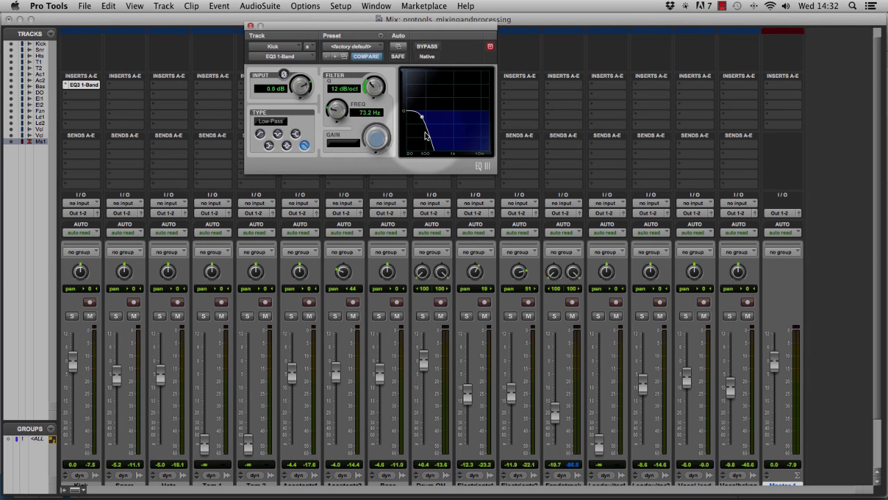
Set the 1-Band EQ to a high-pass filter at about 185 Hz and close the plug-in window
left_click(261, 135)
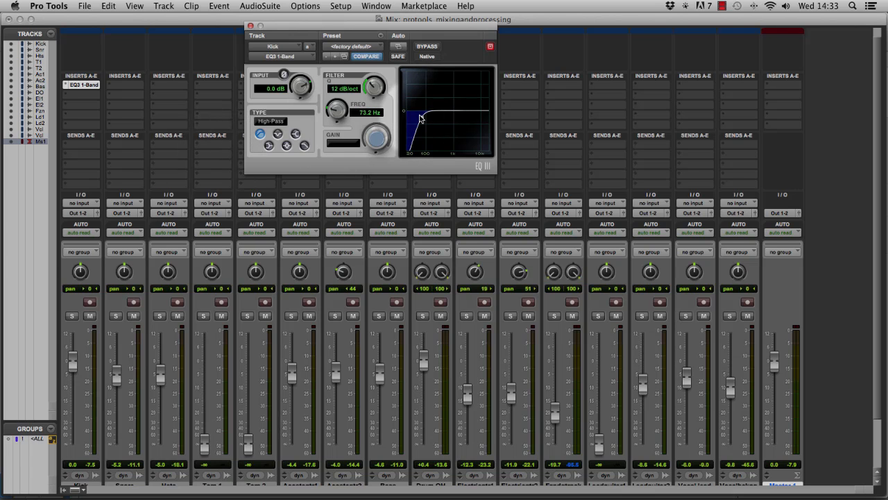
left_click_drag(421, 120, 433, 117)
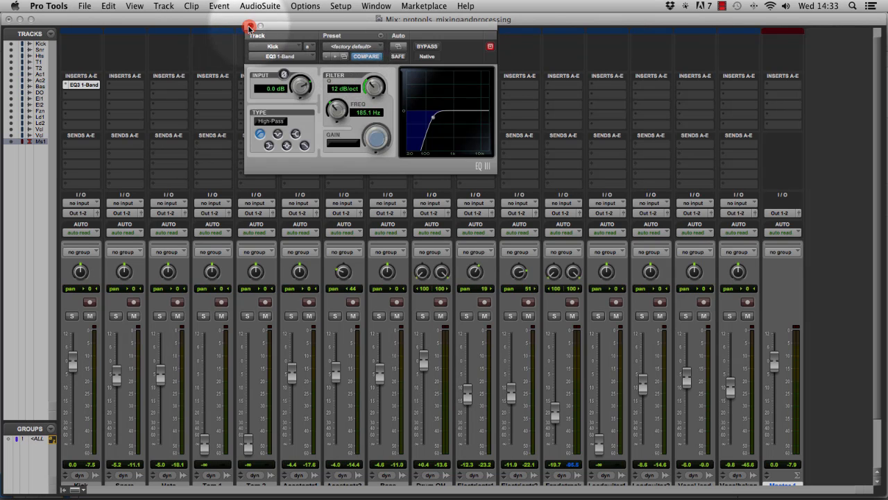
left_click(249, 28)
Replace the Kick track's 1-Band EQ with EQ3 7-Band (mono) and reposition the plug-in window
left_click(65, 84)
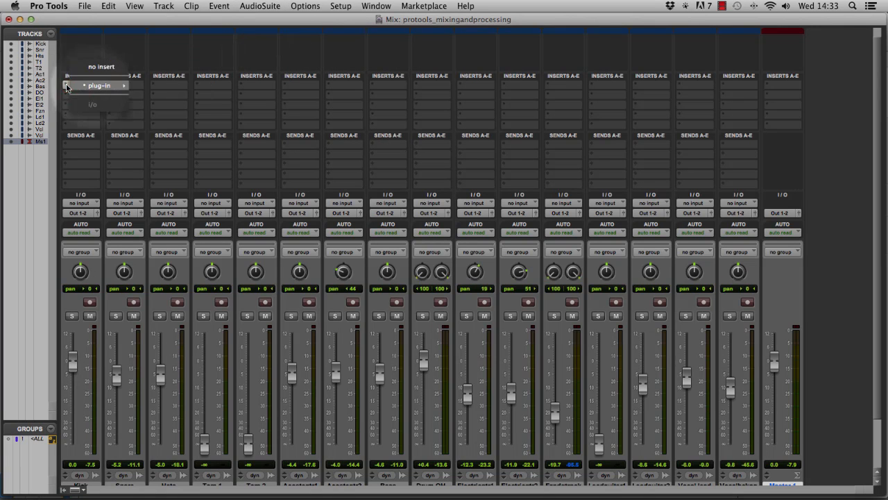
mouse_move(66, 86)
mouse_move(154, 88)
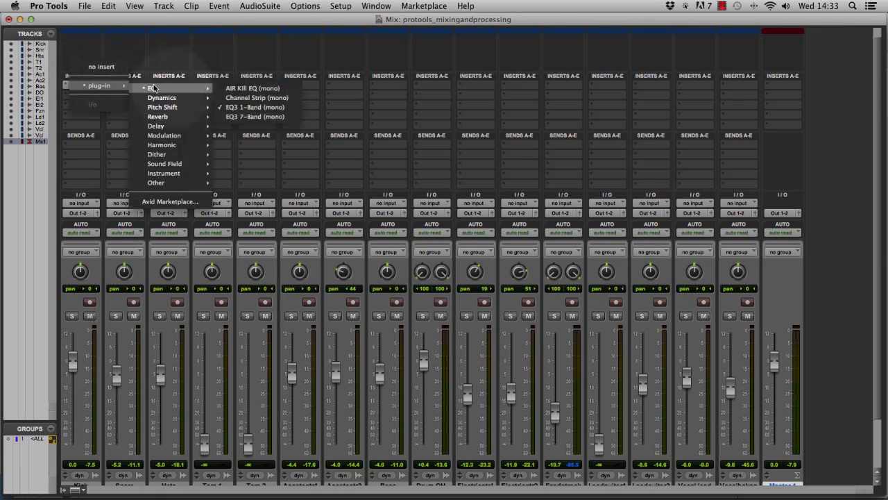
left_click(248, 116)
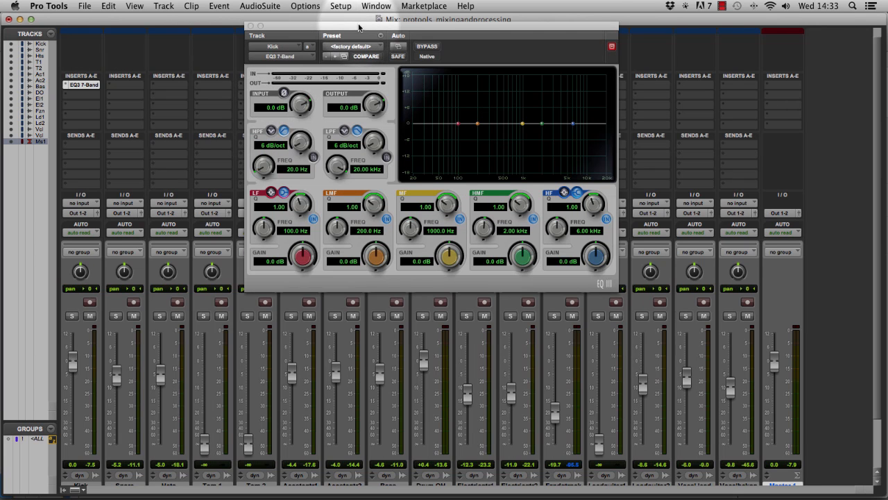
left_click_drag(359, 27, 347, 39)
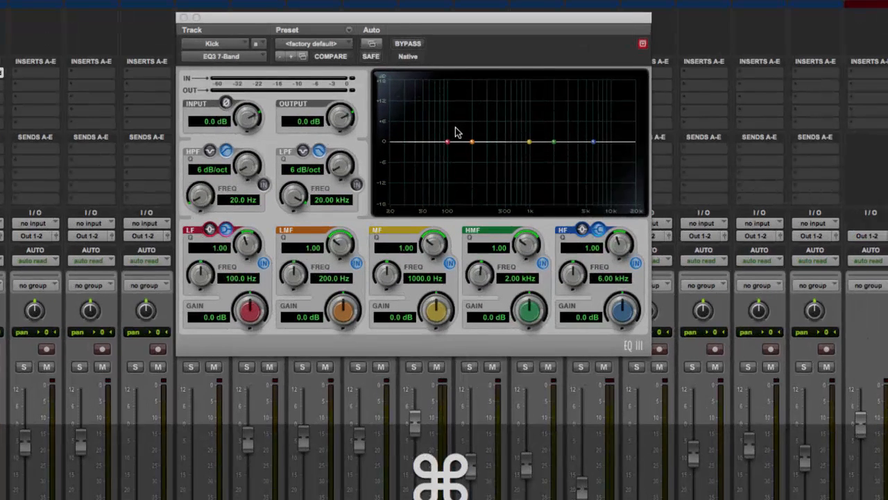
left_click_drag(396, 28, 408, 85)
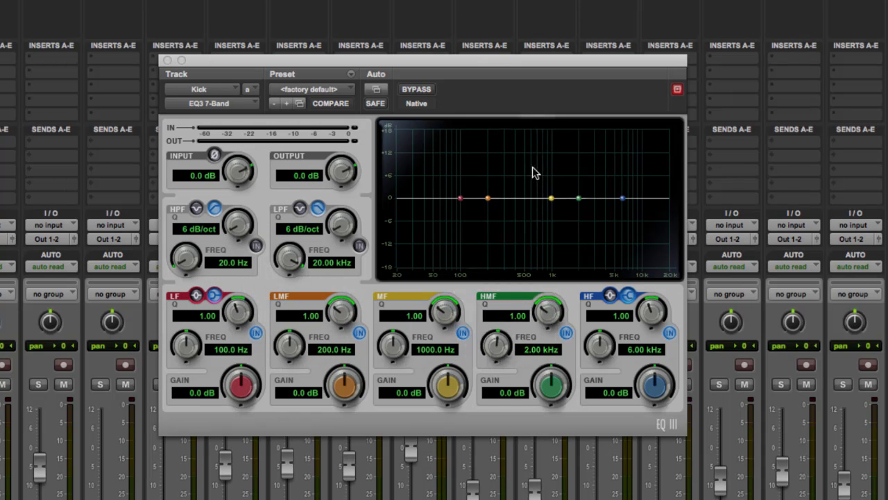
Try boosting the LF, LMF and MF bands by about 4 dB, and bring their gains back to about -0.3 dB
left_click_drag(553, 199, 545, 181)
left_click_drag(488, 199, 456, 205)
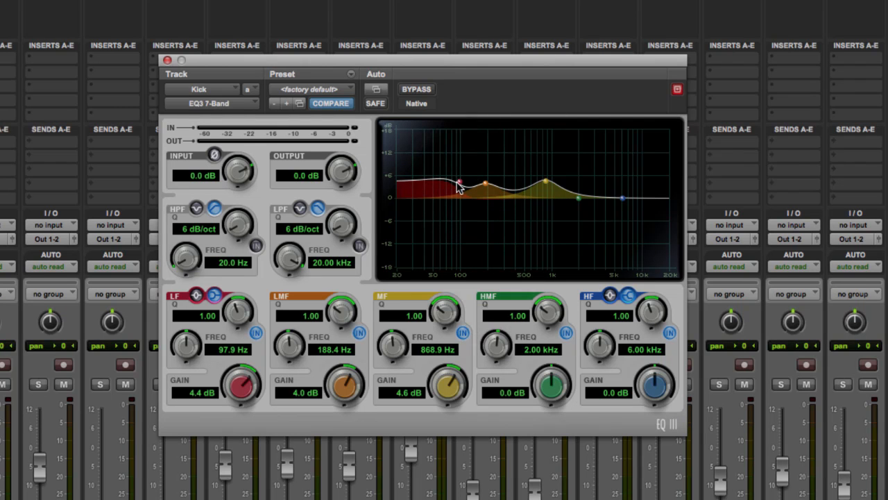
left_click_drag(461, 186, 486, 200)
left_click_drag(546, 184, 542, 199)
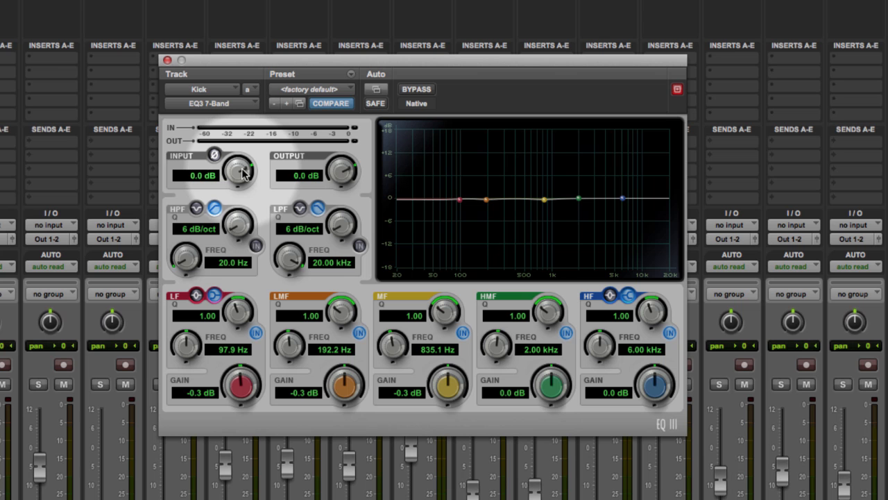
Enable the 7-Band EQ's high-pass filter at 6 dB/oct and set its frequency to about 46 Hz
left_click(196, 208)
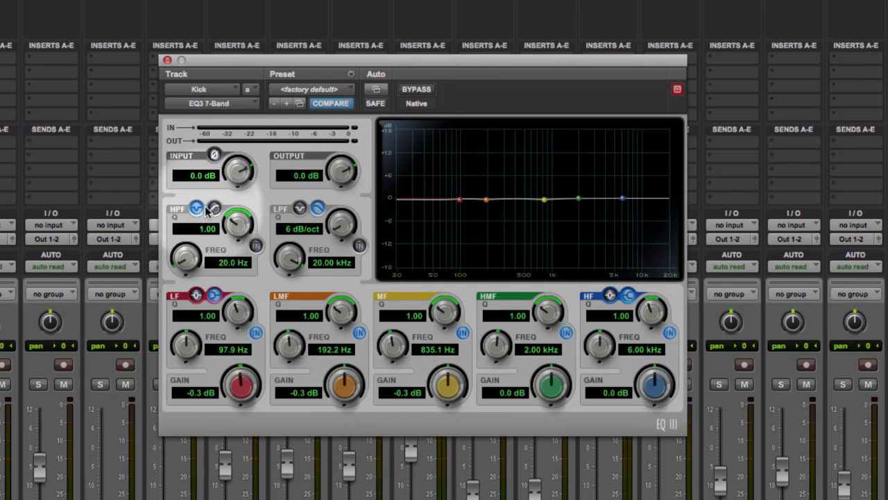
left_click(212, 208)
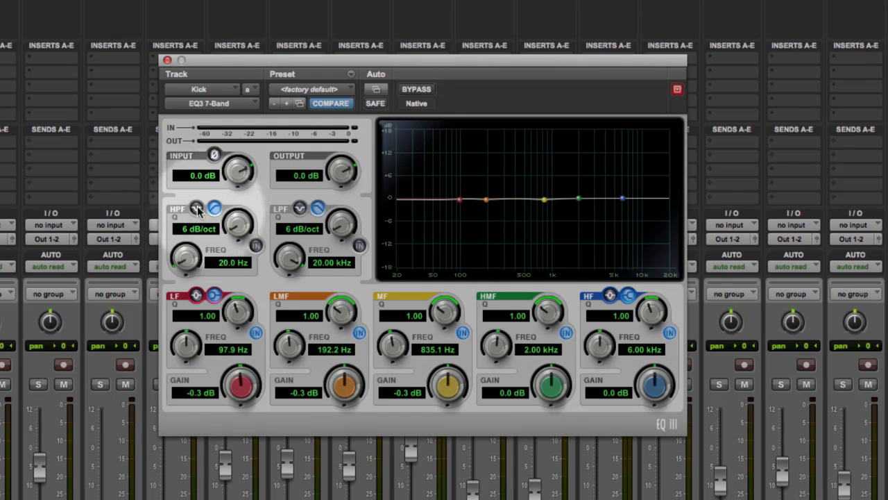
left_click(256, 247)
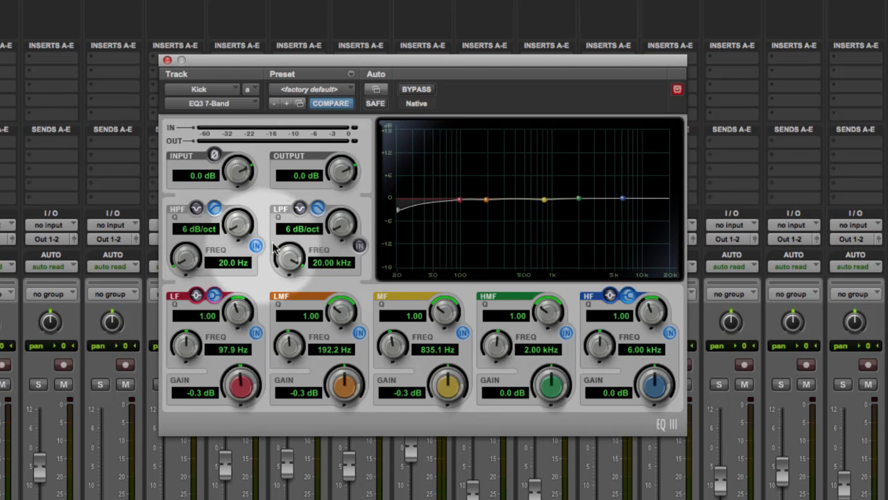
left_click_drag(399, 215, 430, 208)
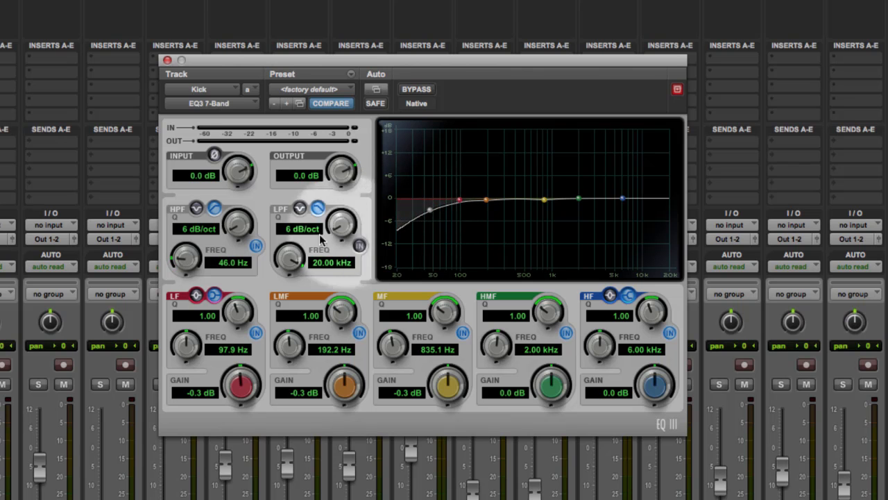
Enable the low-pass filter, set its frequency to about 8.19 kHz, and switch both the high-pass and low-pass filters off
left_click(359, 246)
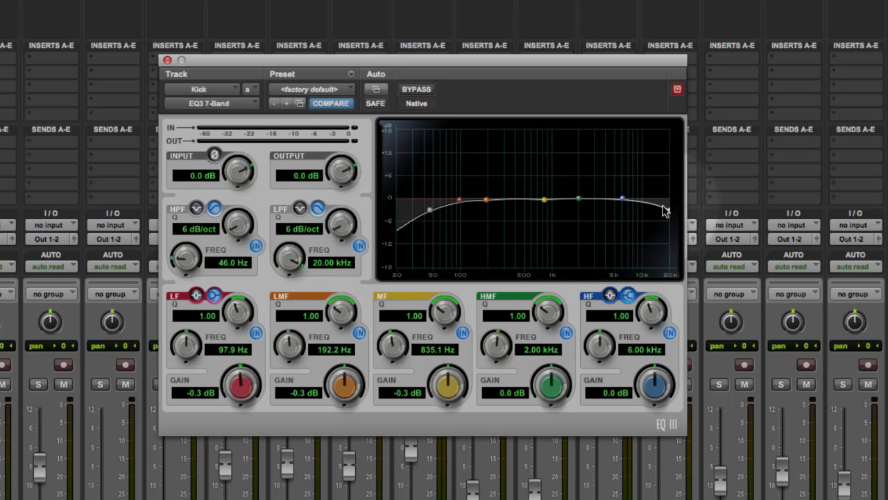
left_click_drag(671, 214, 634, 210)
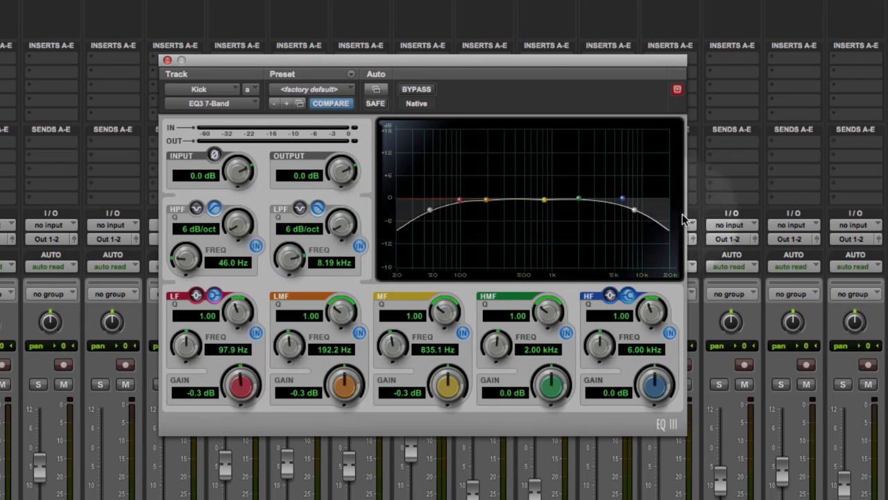
left_click(256, 245)
left_click(359, 246)
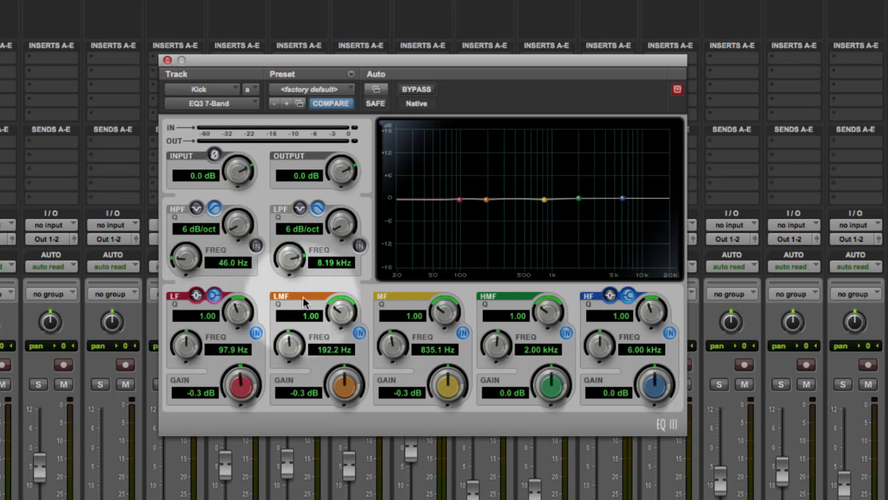
Boost the LMF band about 7.5 dB at 184.7 Hz, and narrow the Q to 1.77 on LF and 2.69 on LMF
left_click(256, 333)
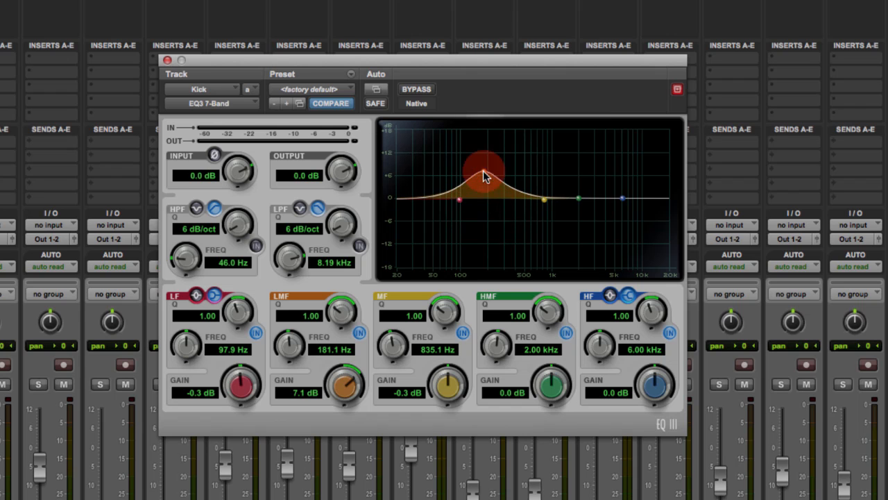
left_click_drag(485, 173, 485, 171)
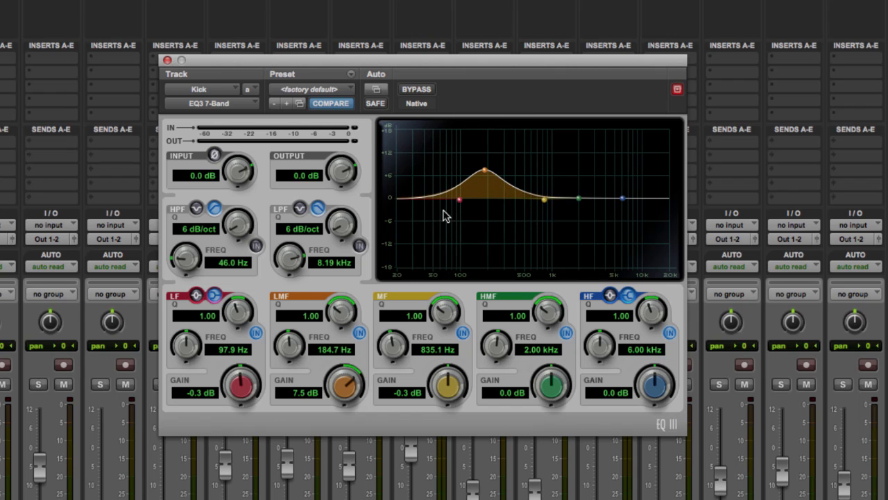
left_click_drag(236, 312, 235, 272)
left_click_drag(340, 317, 354, 254)
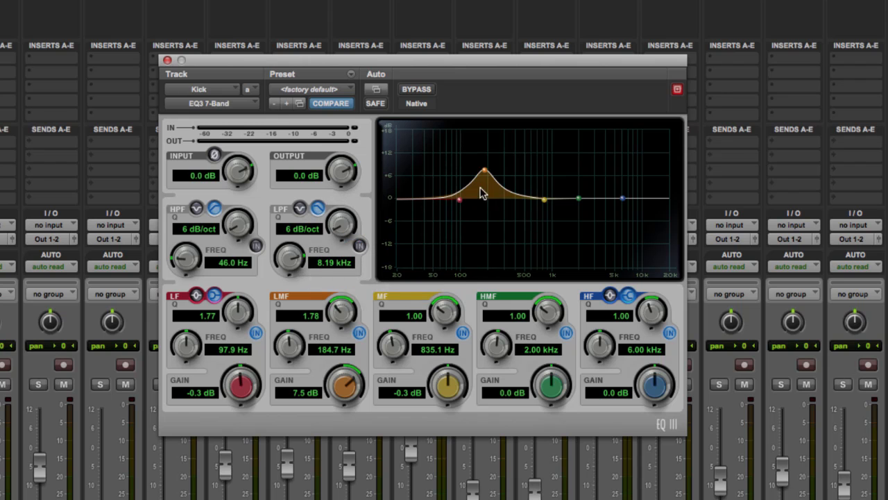
mouse_move(343, 310)
left_mouse_down()
mouse_move(342, 295)
mouse_move(339, 303)
left_mouse_up()
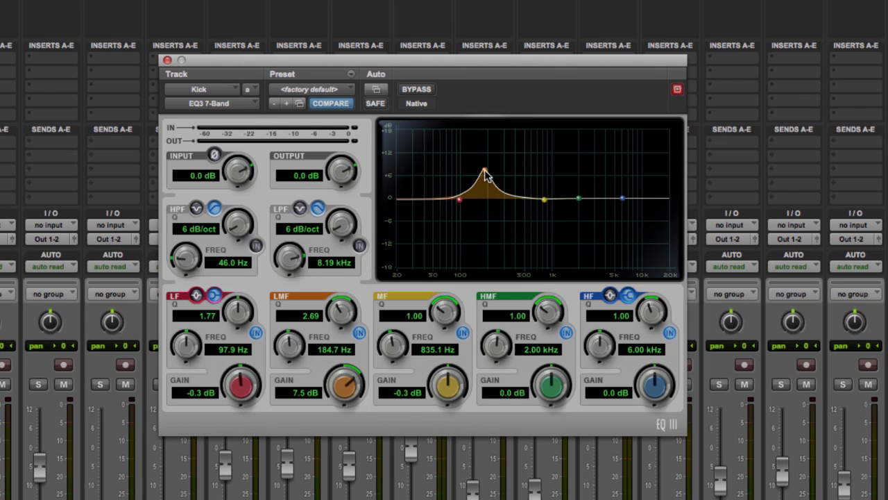
Shift the LMF peak to about 258.9 Hz with 12.4 dB gain and Q 2.90, and switch the LMF and MF bands off
left_click_drag(485, 170, 600, 182)
left_click_drag(526, 169, 504, 202)
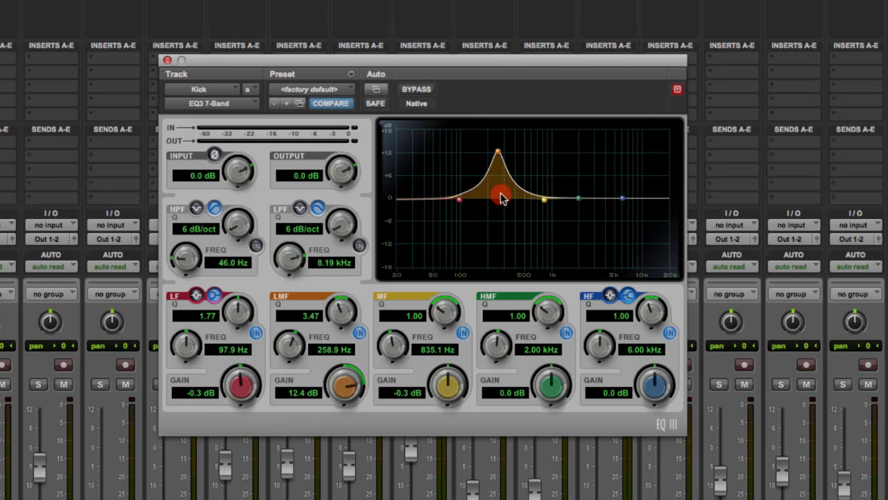
left_click(359, 332)
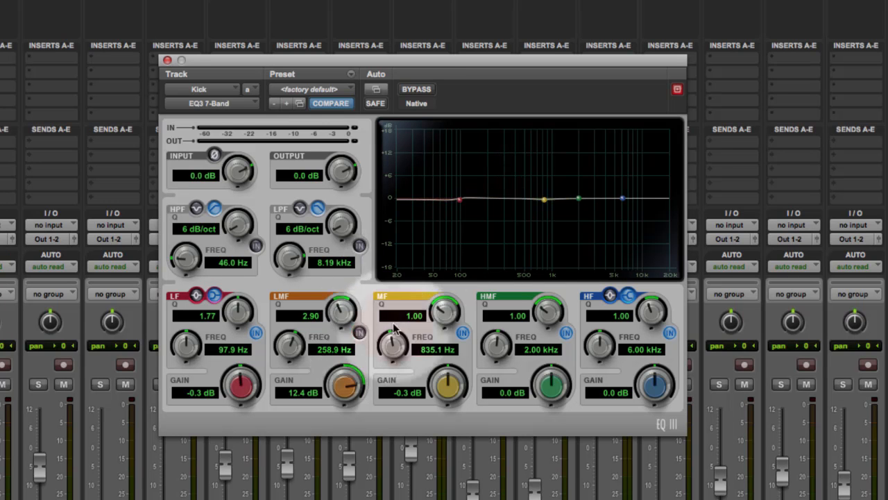
left_click(463, 333)
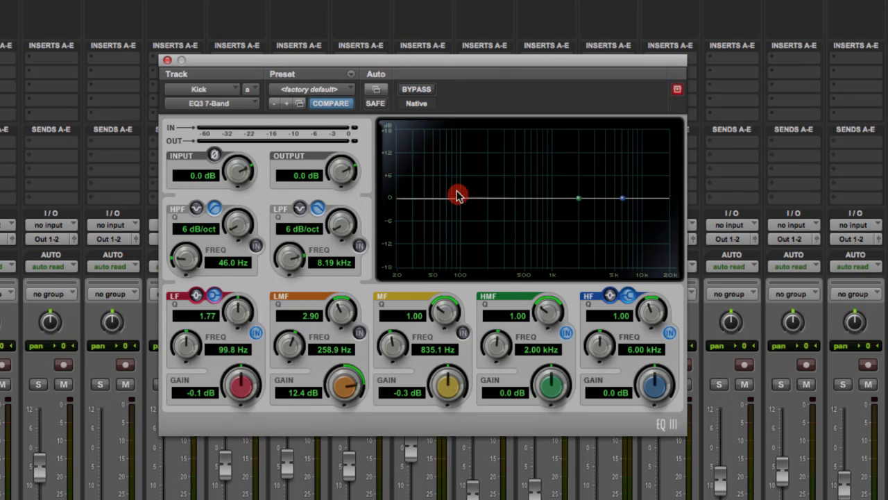
Switch the LF band to a peak shape, boost it about 12.2 dB, and sweep its frequency between about 20.7 Hz and 500 Hz
left_click_drag(461, 203, 448, 188)
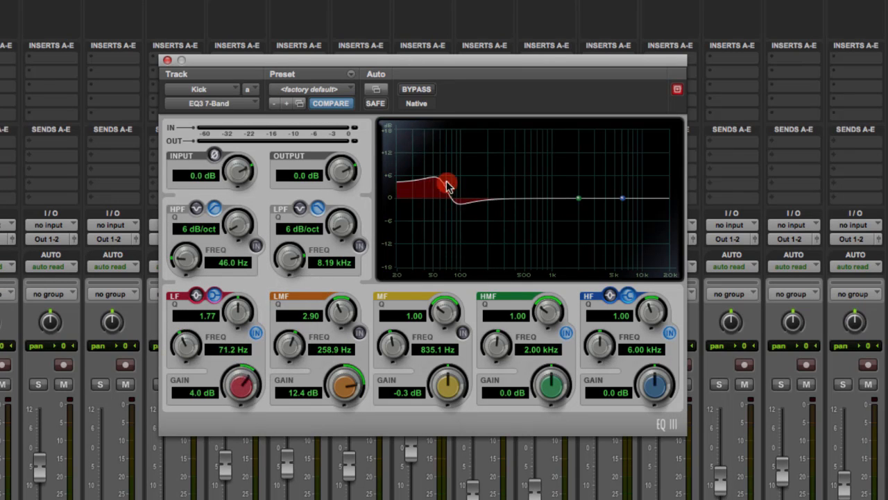
left_click(196, 295)
left_click_drag(453, 182, 430, 165)
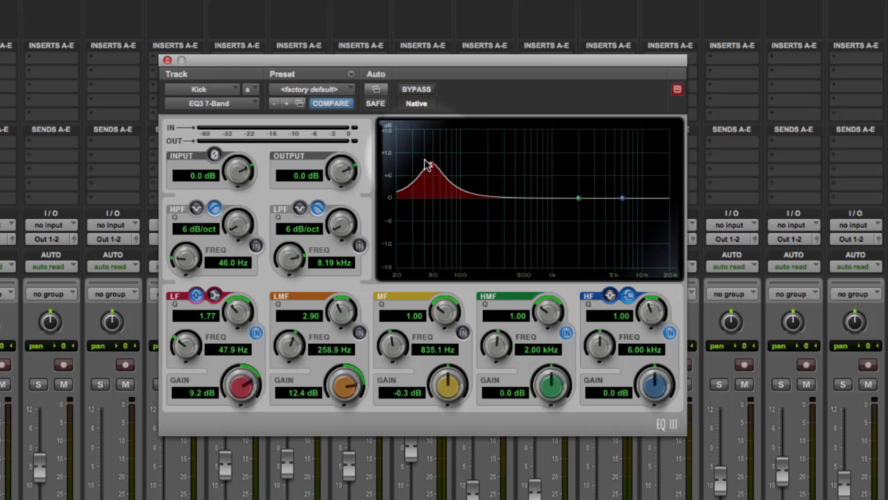
mouse_move(430, 166)
left_mouse_down()
mouse_move(429, 153)
mouse_move(438, 156)
left_mouse_up()
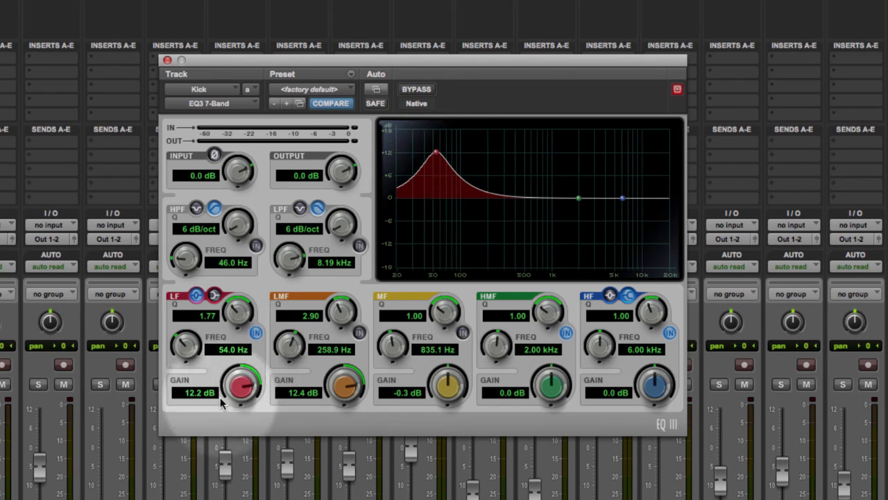
left_click_drag(186, 344, 217, 422)
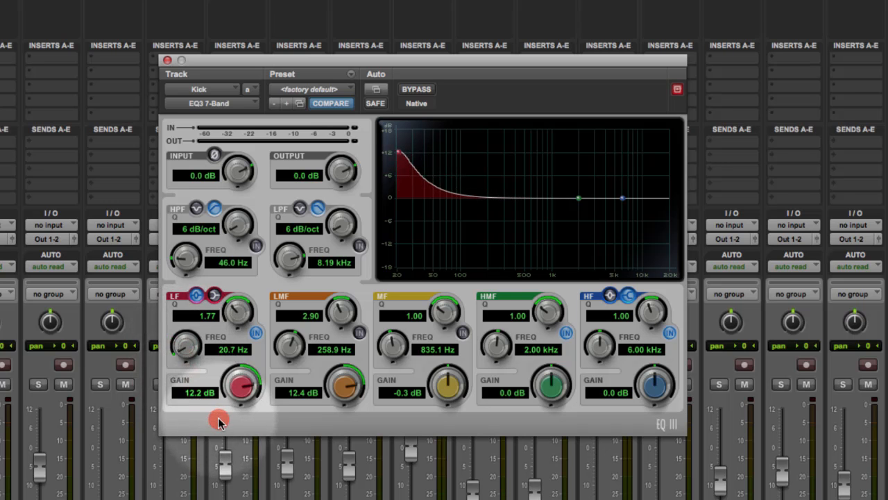
left_click_drag(183, 344, 236, 230)
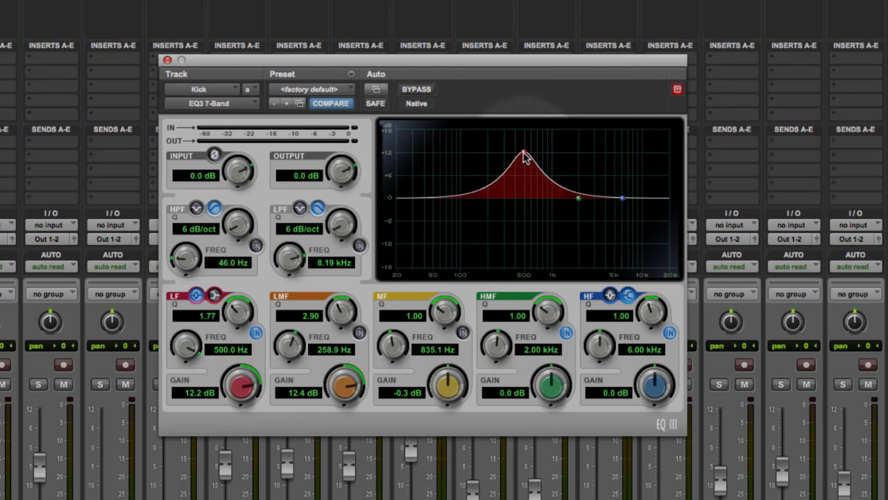
Set the LF peak to about 6.1 dB at 77.1 Hz and boost the HMF band about 8.9 dB at 5.50 kHz
left_click_drag(525, 157, 639, 149)
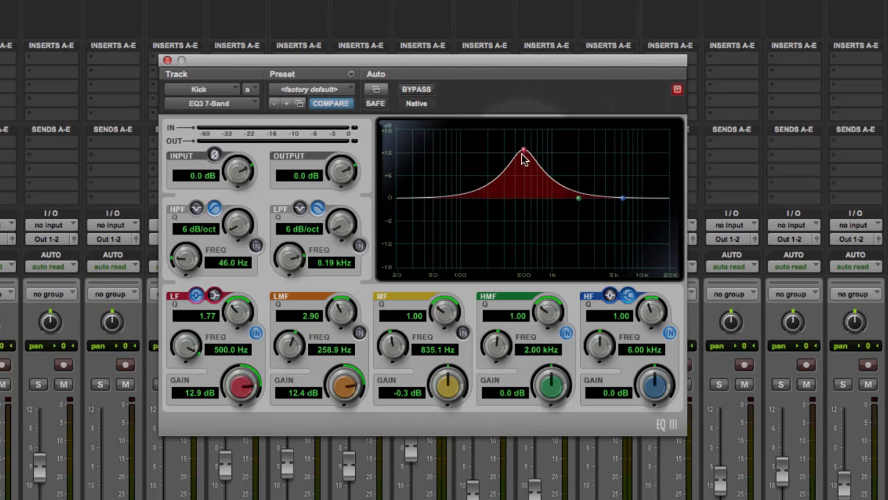
left_click_drag(525, 154, 450, 176)
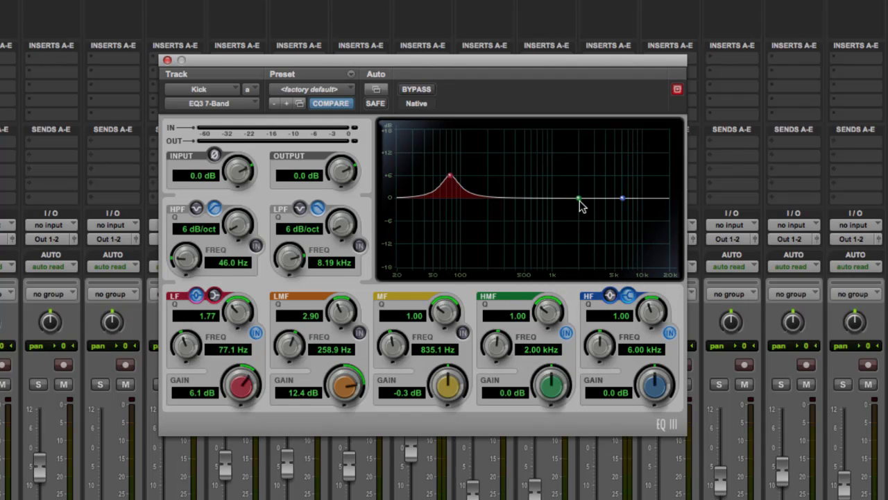
left_click_drag(580, 201, 618, 164)
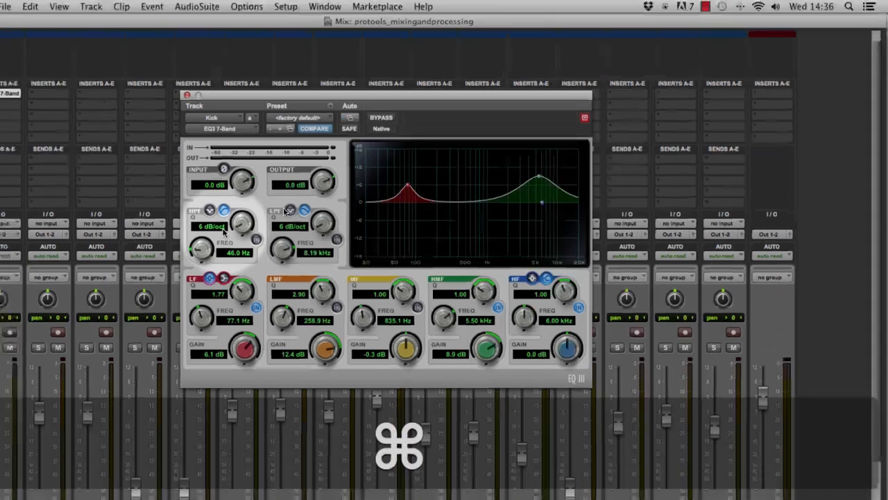
Switch to Keynote, examine the crossover graph on the "6dB per octave" slide, and return to Pro Tools
key("super+Tab")
key("super+Tab")
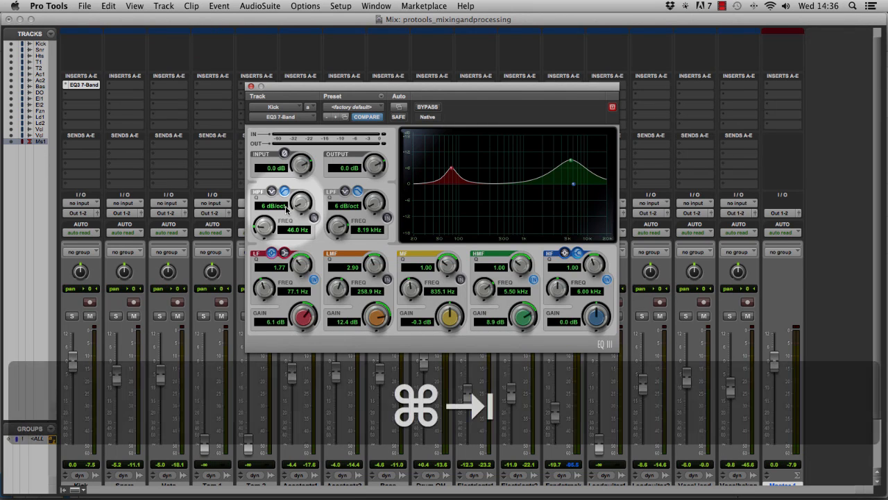
key("super+Tab")
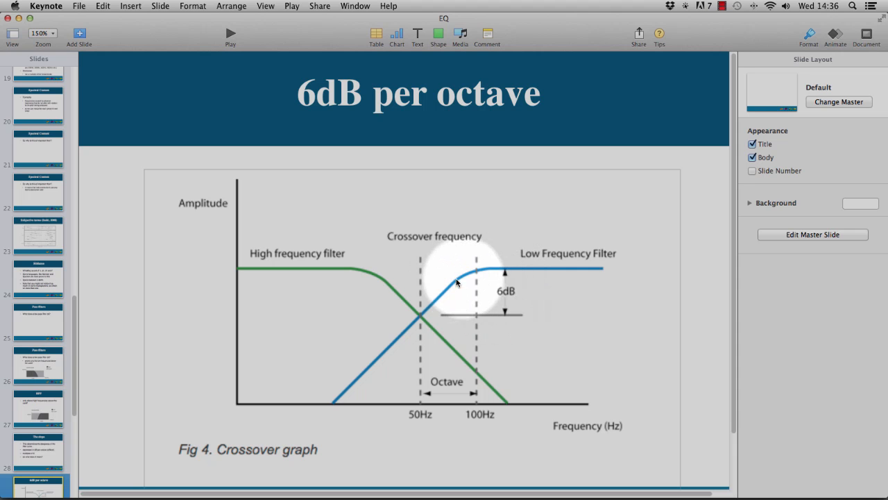
key("super+Tab")
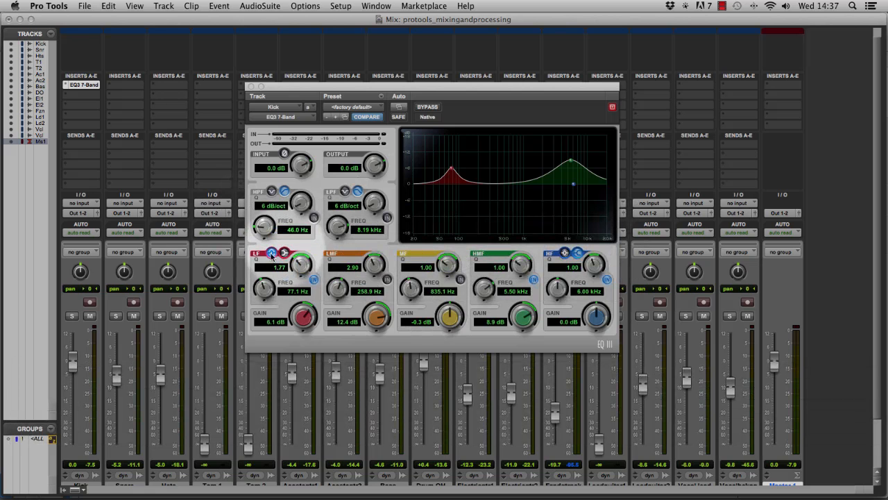
Enable the high-pass filter at 24 dB/oct and about 170.6 Hz, and switch the LF and HMF bands off
left_click(300, 207)
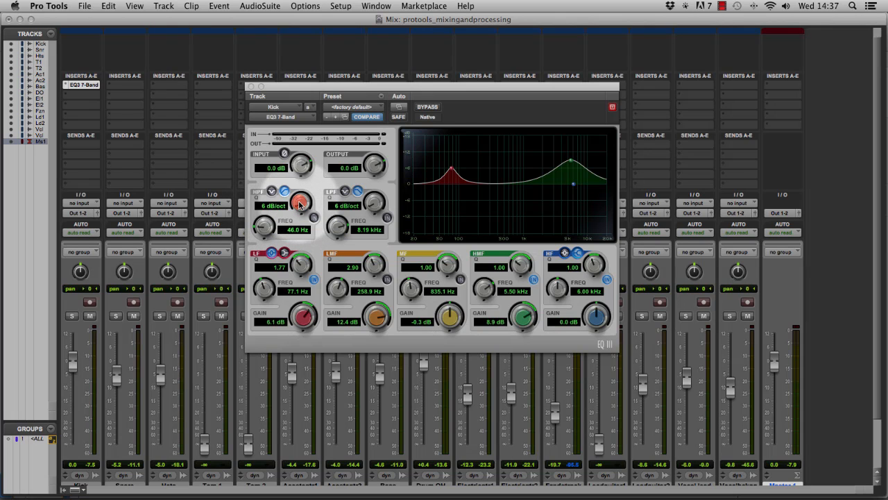
left_click_drag(300, 194, 316, 124)
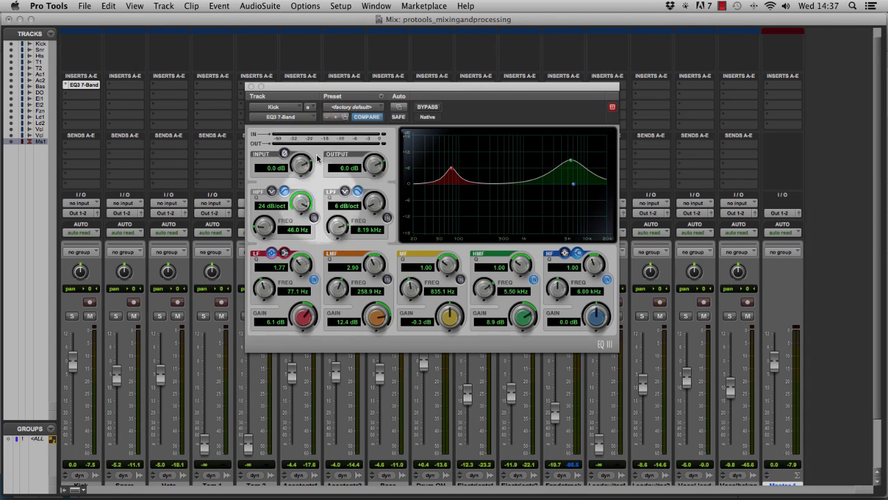
left_click(315, 218)
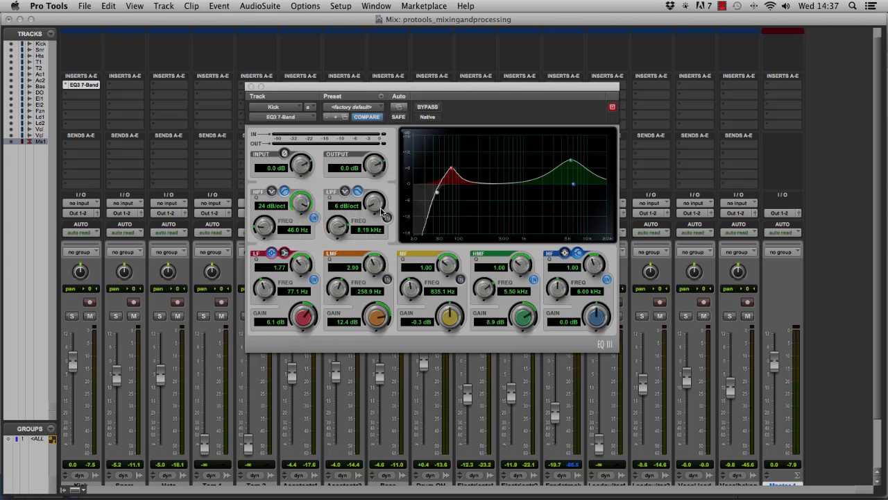
left_click_drag(439, 197, 469, 191)
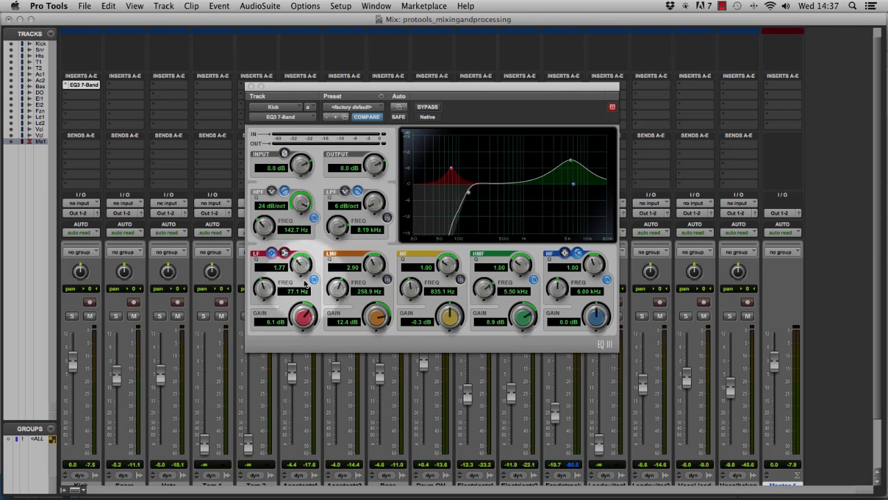
left_click(534, 279)
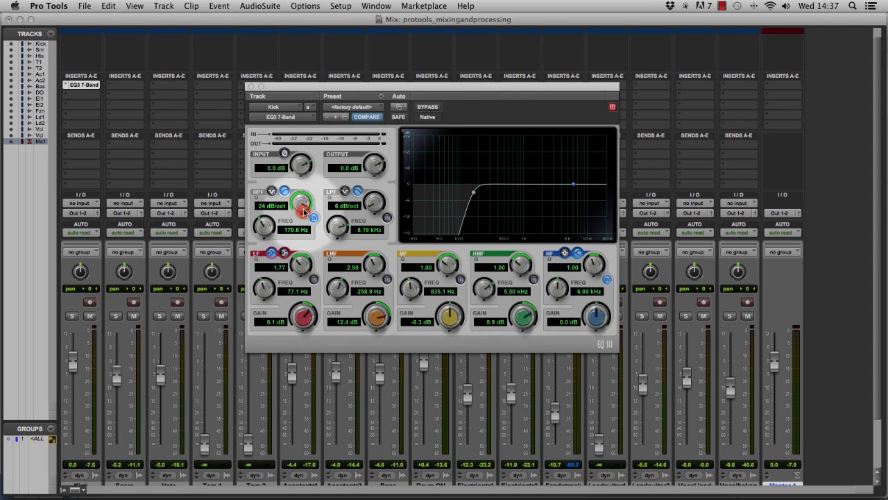
Reduce the high-pass filter's slope through 18 and 12 to 6 dB/oct
left_click_drag(301, 218, 303, 238)
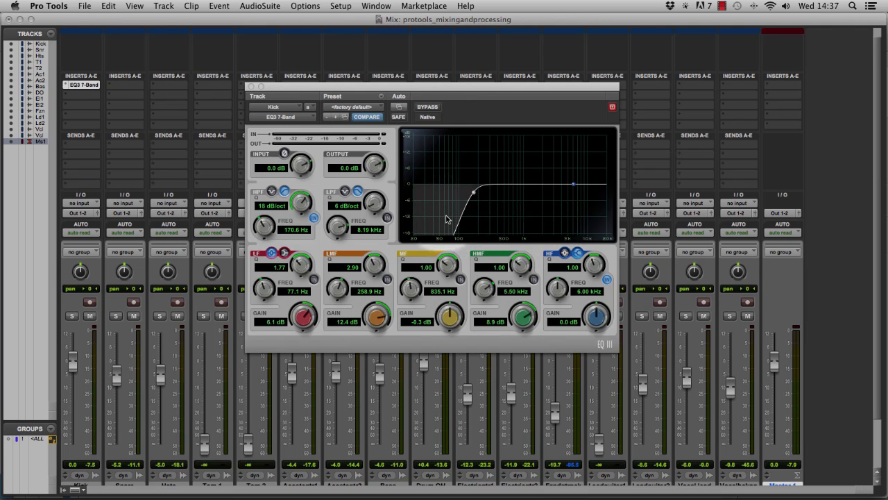
left_click_drag(301, 204, 303, 229)
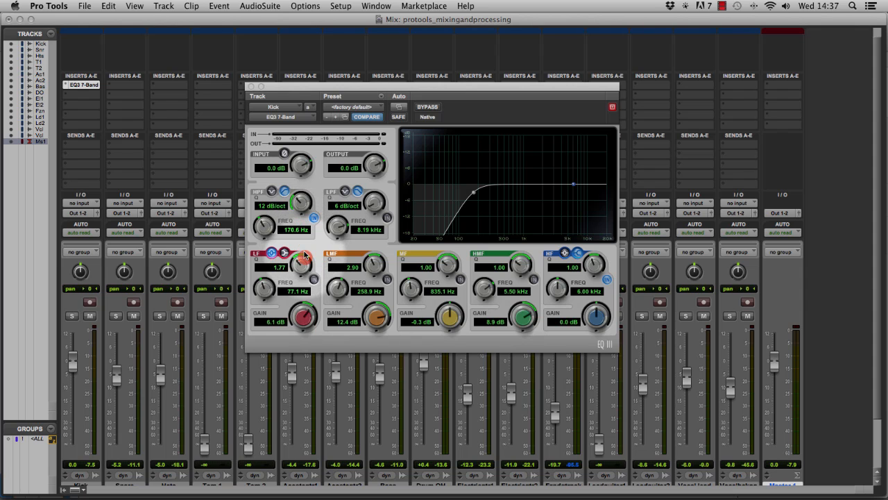
left_click_drag(298, 198, 297, 220)
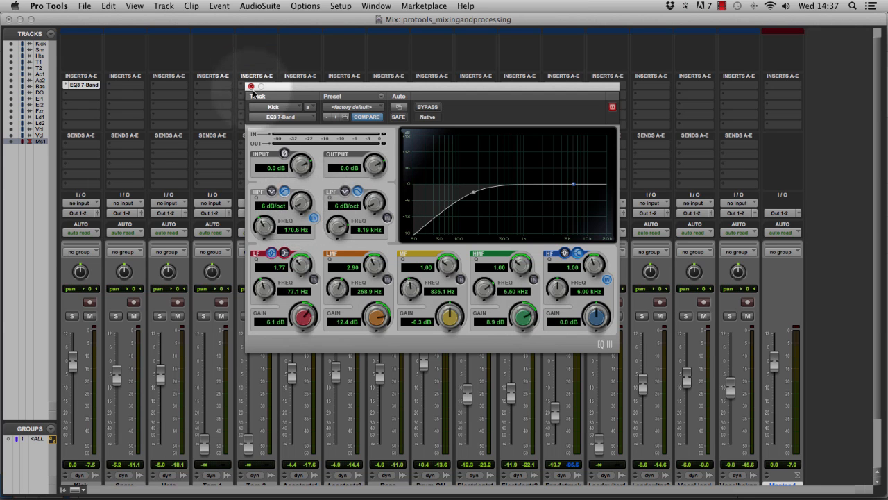
Close the EQ plug-in and solo the Kick track in the Edit window, and return to the Mix window
key("super+equal")
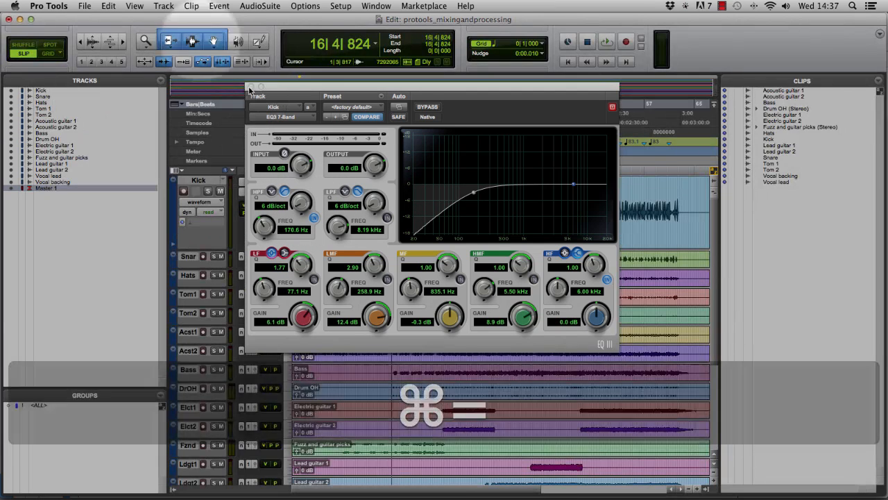
left_click(251, 88)
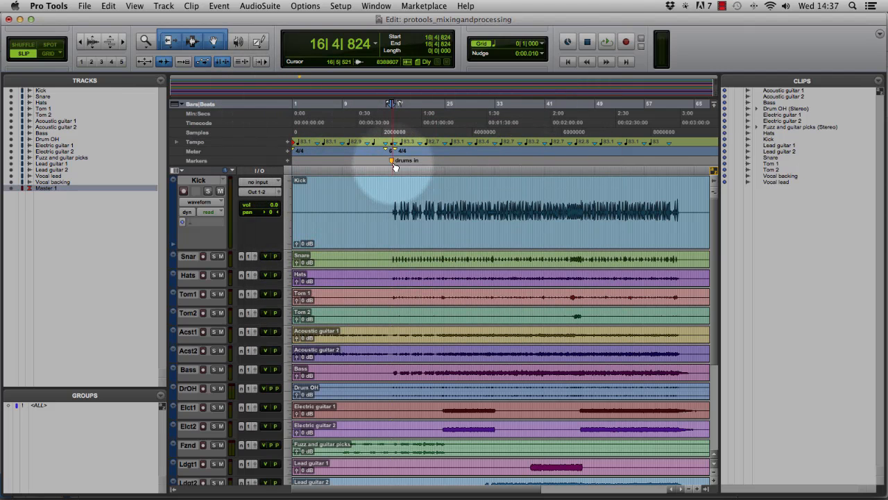
left_click(208, 191)
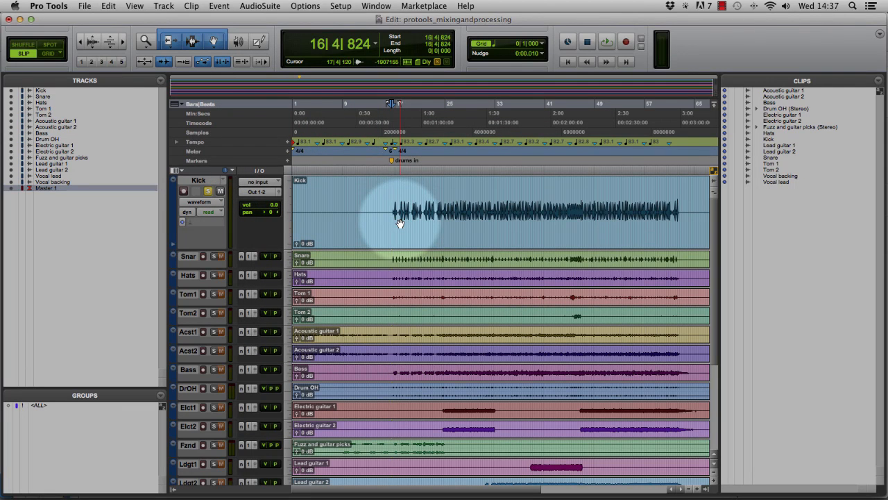
key("super+equal")
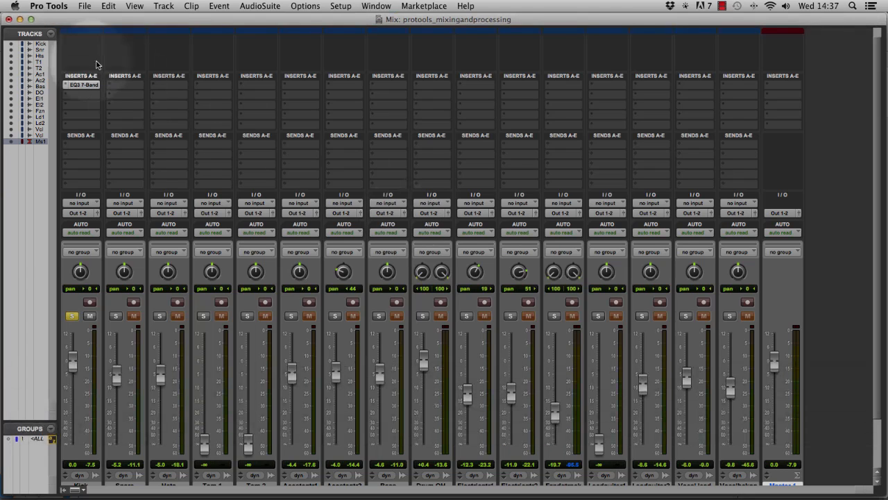
Reopen the Kick track's EQ3 7-Band and switch the LF, LMF and MF bands on
left_click(74, 86)
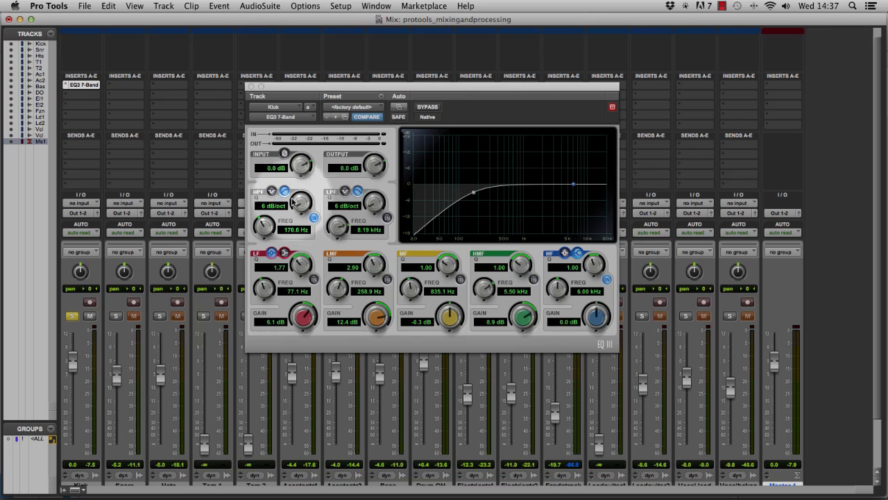
left_click(314, 279)
left_click(387, 279)
left_click(460, 279)
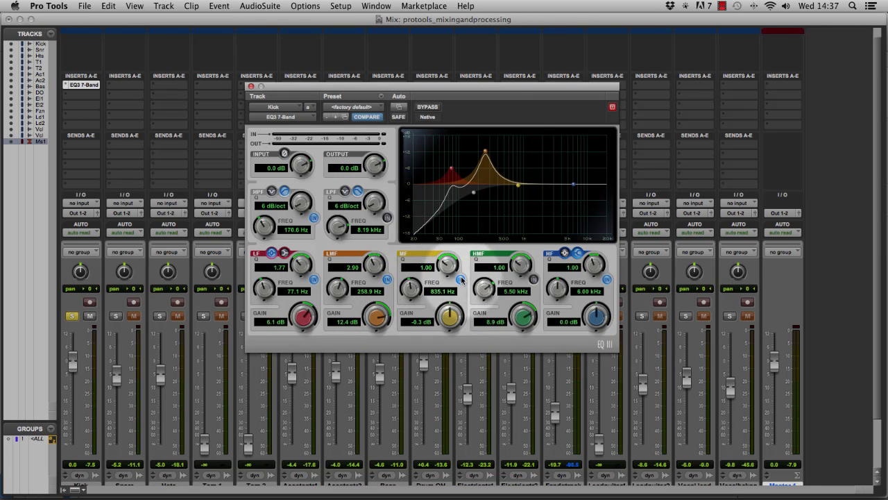
Switch the HMF band on and reset the gain of the LF, LMF, MF and HMF bands to 0.0 dB
left_click(534, 279)
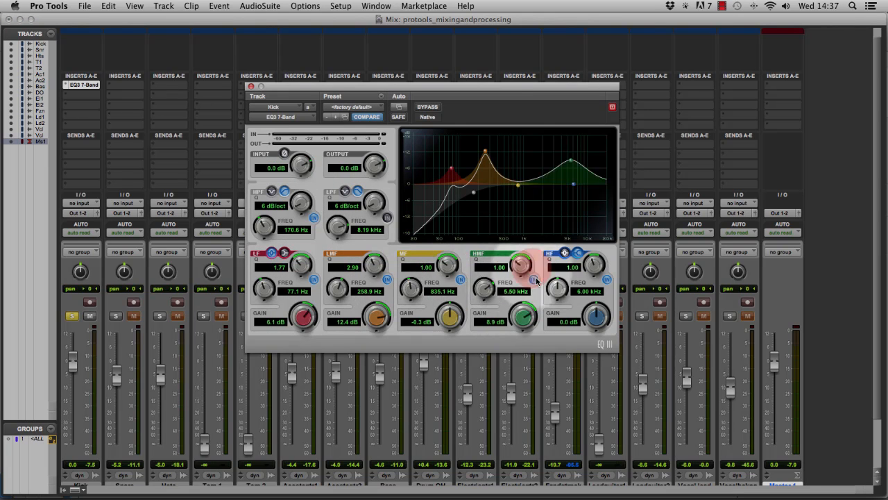
key("super")
left_click(377, 317, "alt")
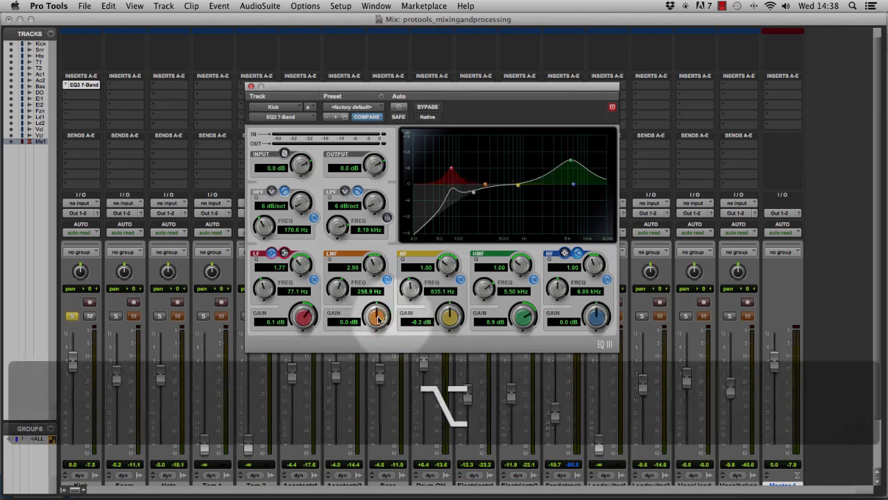
left_click(449, 317, "alt")
left_click(519, 308, "alt")
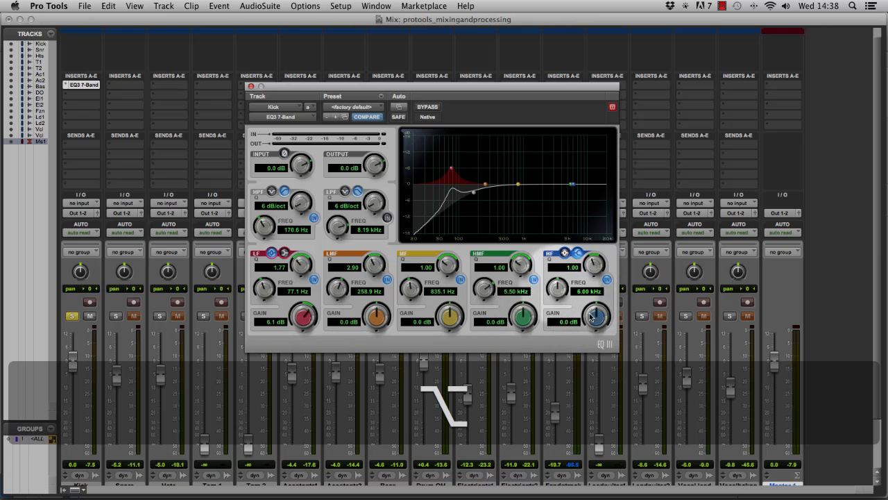
key("alt")
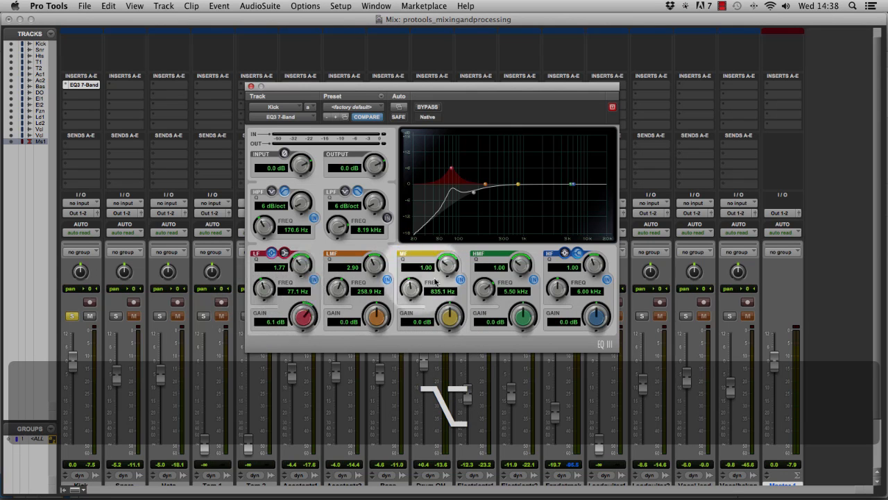
left_click(306, 317, "alt")
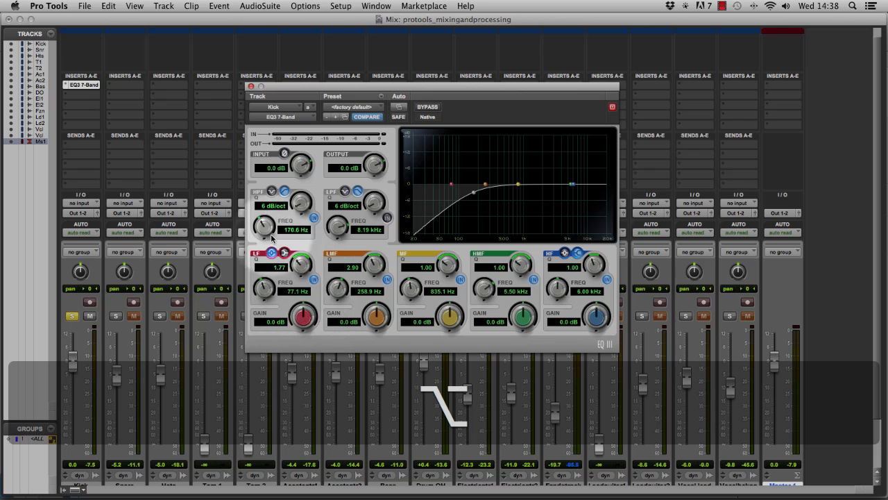
Reset the high-pass filter's frequency to 20.0 Hz, switch the filter off, and play the soloed Kick with the flat EQ
left_click(263, 224, "alt")
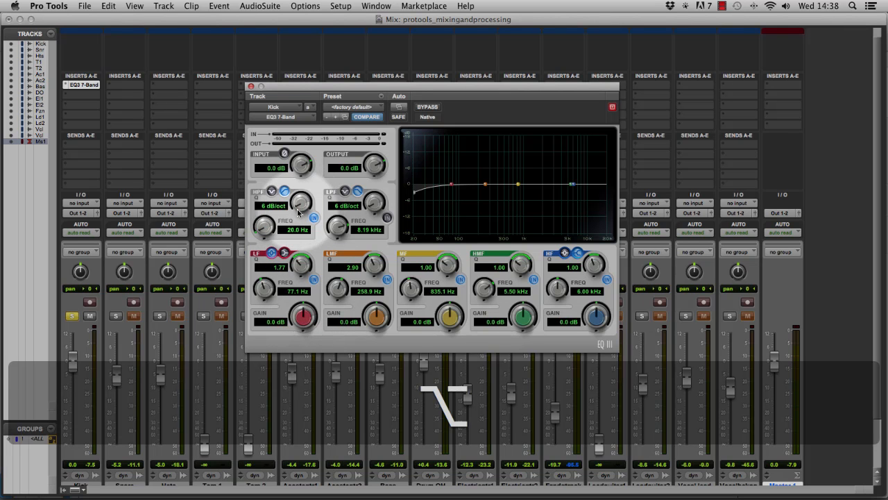
left_click(314, 218, "alt")
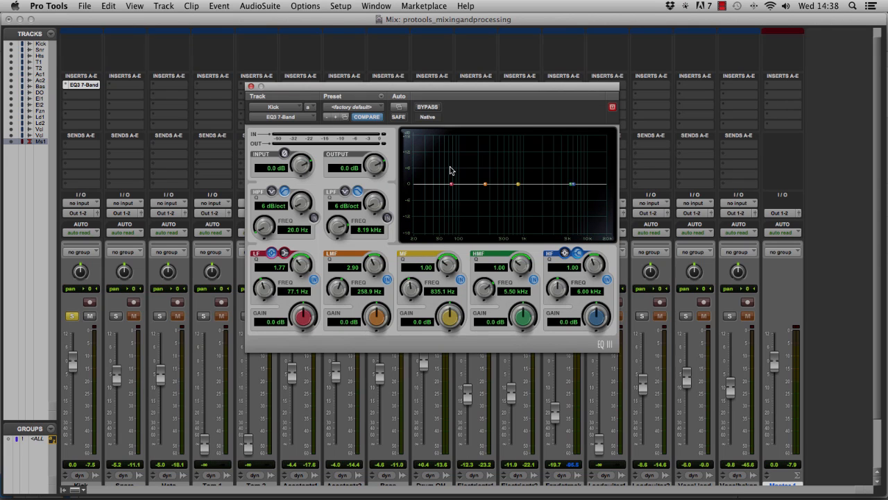
key("space")
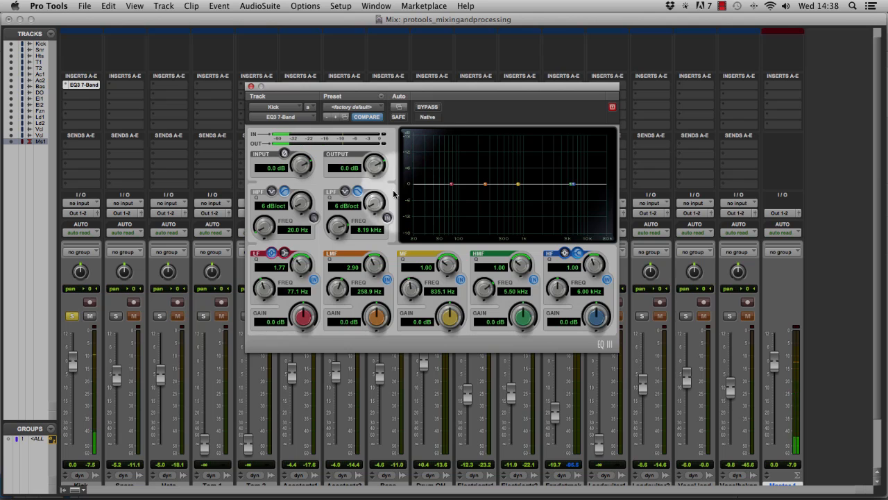
Switch the high-pass filter on during playback and set it to 24 dB/oct at about 47.0 Hz
left_click(313, 217)
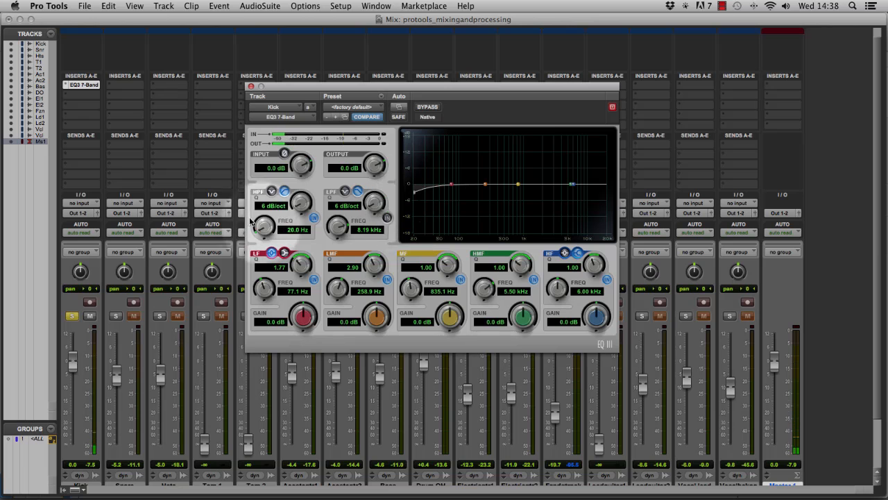
left_click_drag(300, 209, 331, 89)
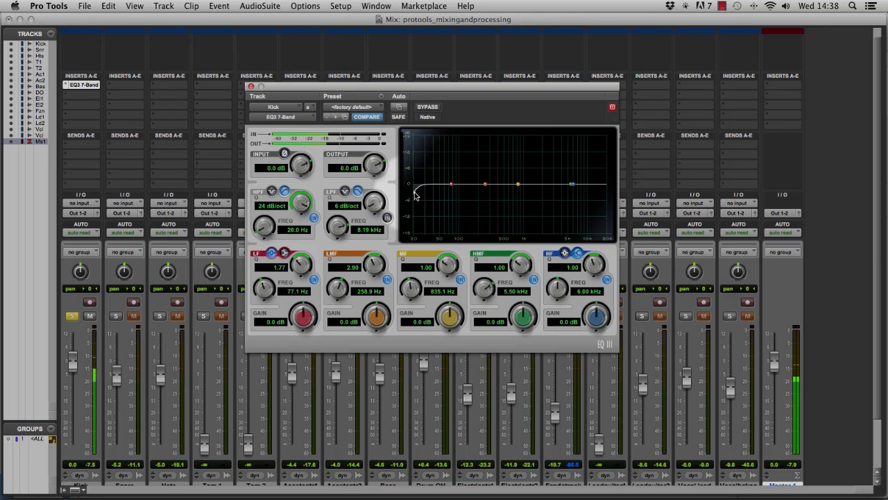
left_click_drag(416, 196, 419, 196)
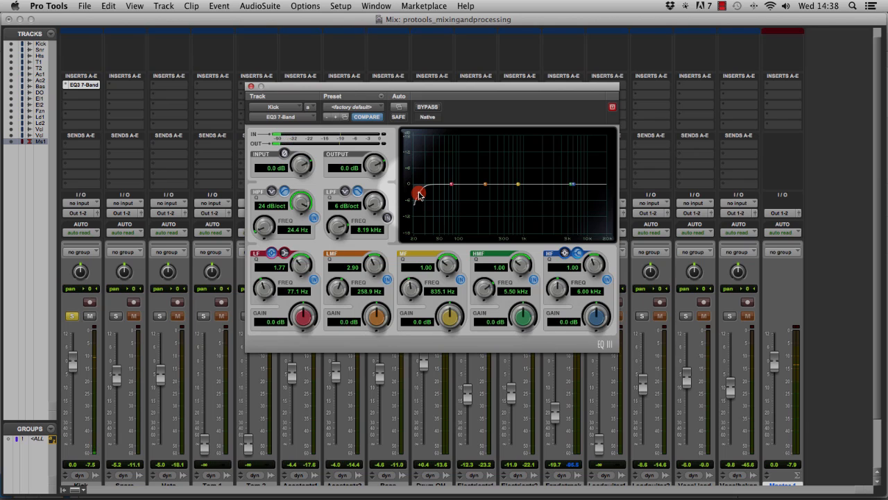
left_click_drag(419, 195, 432, 195)
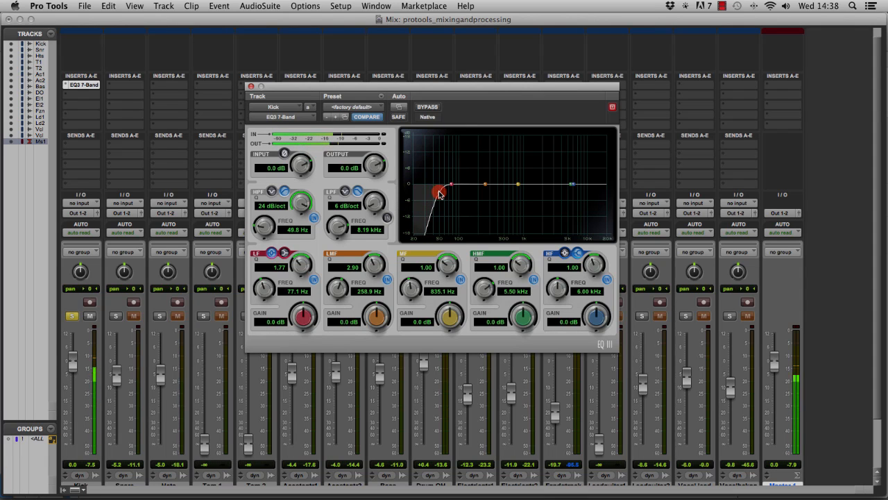
left_click_drag(439, 194, 440, 194)
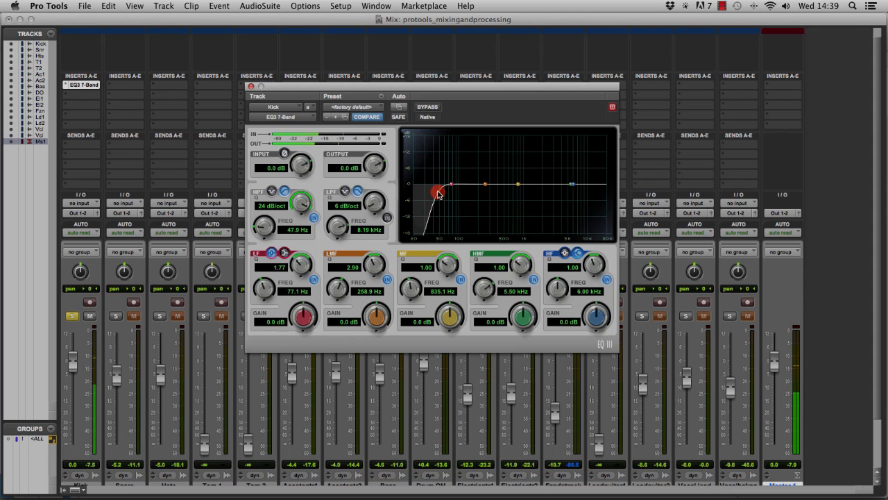
left_click_drag(437, 194, 437, 194)
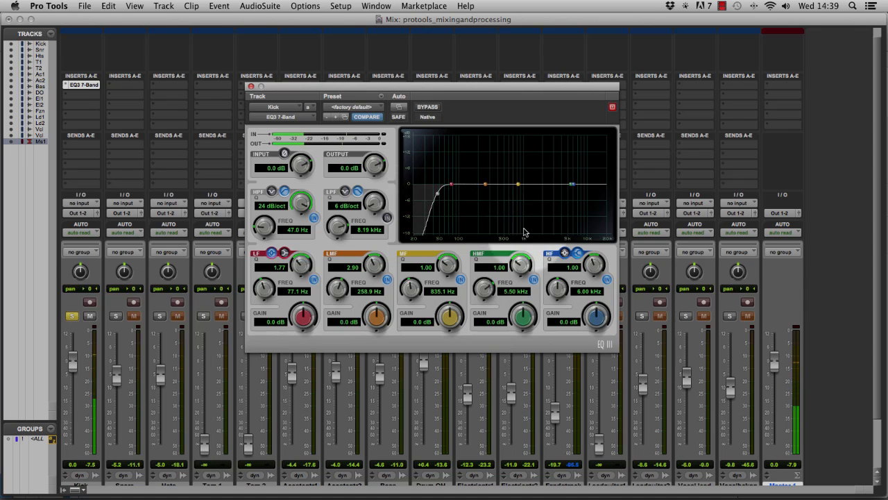
Switch the low-pass filter on, set it to 24 dB/oct at about 7.98 kHz, and stop playback
left_click(388, 216)
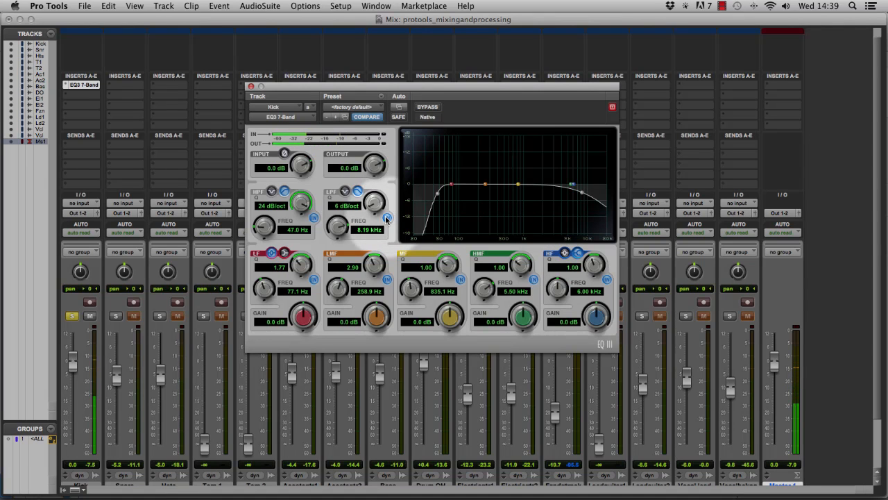
left_click_drag(369, 202, 424, 147)
mouse_move(337, 226)
left_mouse_down()
mouse_move(327, 279)
mouse_move(338, 222)
left_mouse_up()
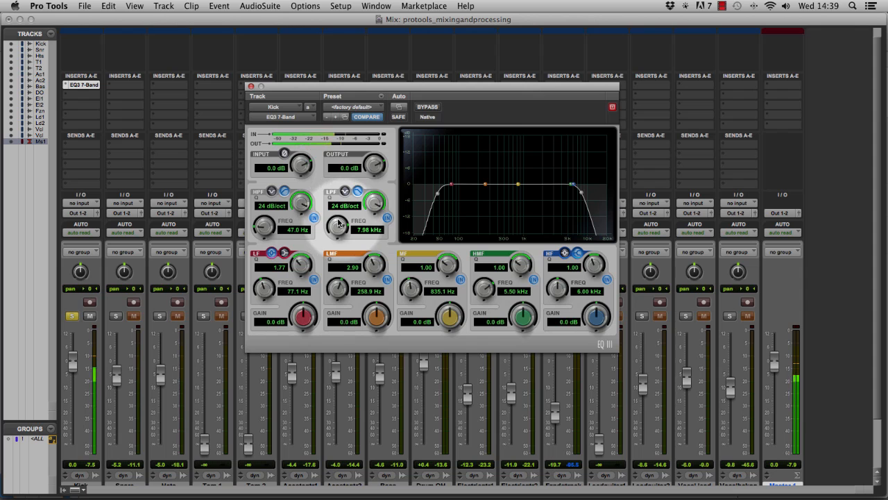
key("space")
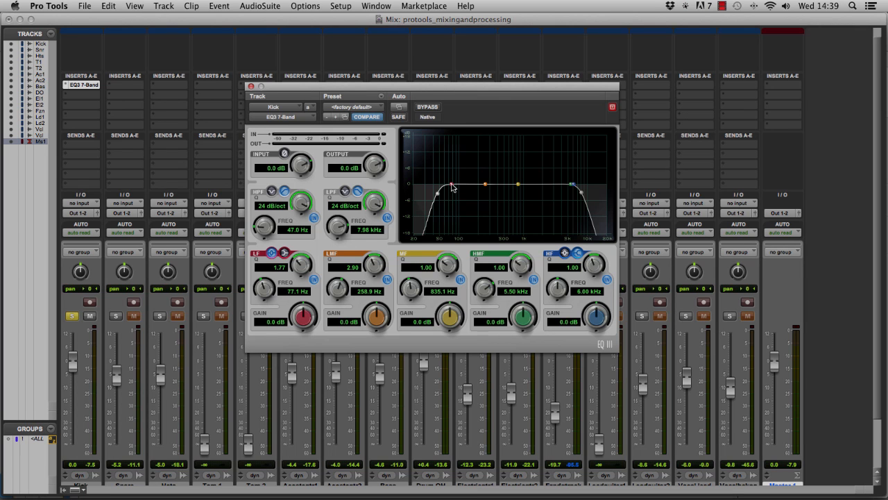
Set the LF band to an 18.0 dB boost with Q 10.00 at about 30.3 Hz, and start playback
left_click_drag(451, 185, 452, 135)
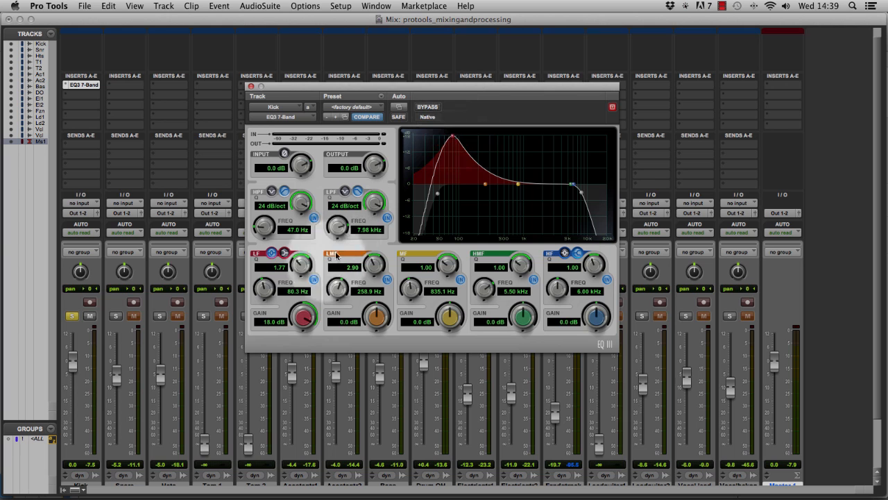
left_click_drag(301, 265, 302, 241)
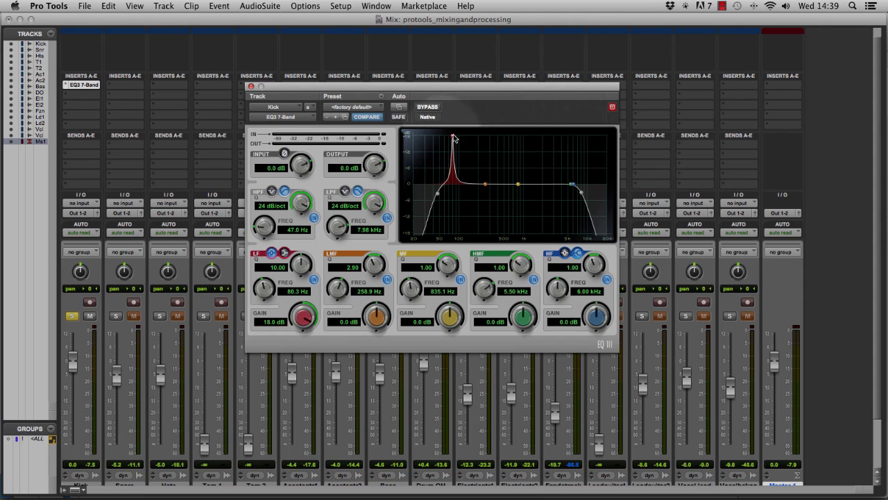
left_click_drag(452, 136, 425, 136)
key("space")
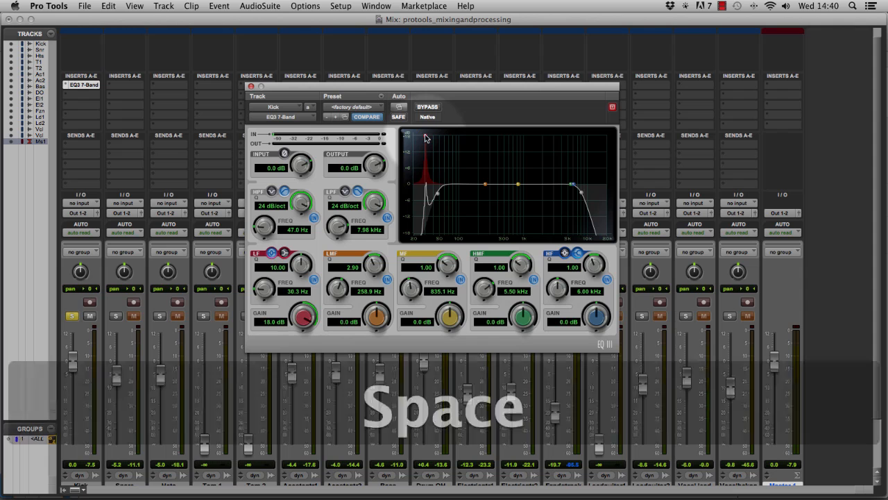
Sweep the LF boost across the low frequencies and settle it at about 56.1 Hz with 4.1 dB gain and Q 5.89
left_click_drag(425, 139, 442, 137)
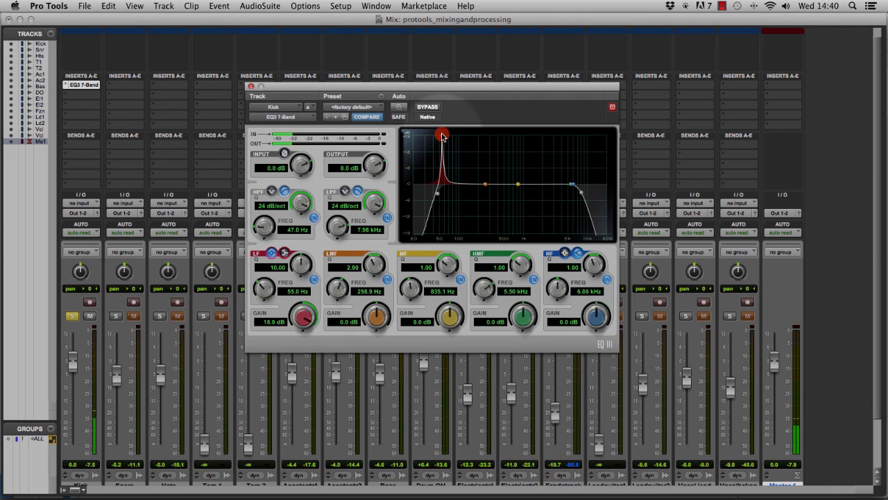
left_click_drag(443, 136, 446, 137)
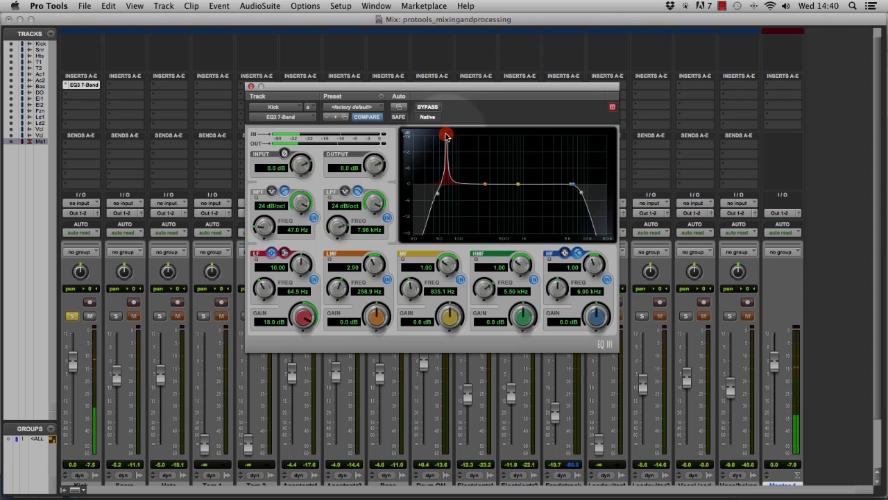
left_click_drag(448, 136, 494, 131)
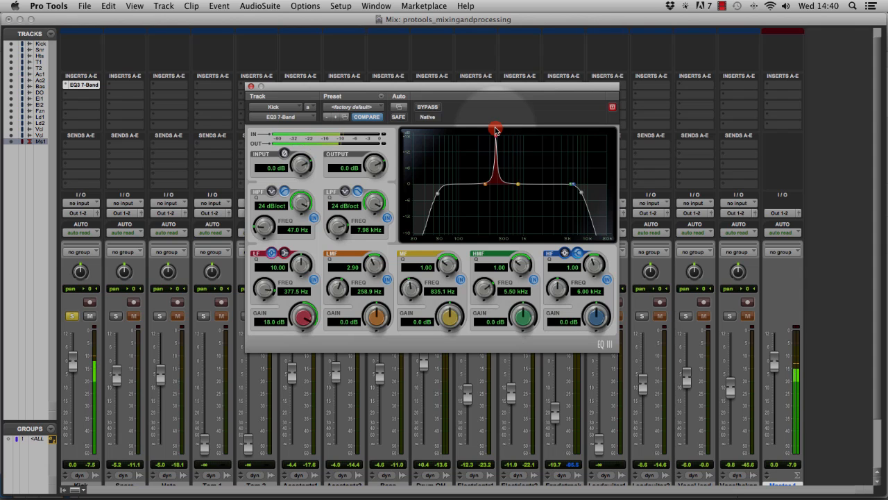
left_click_drag(495, 130, 442, 133)
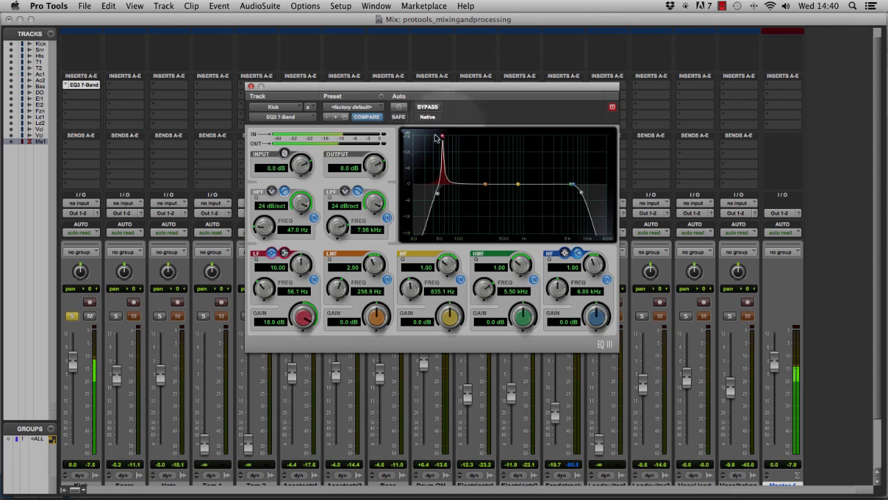
left_click_drag(296, 308, 297, 367)
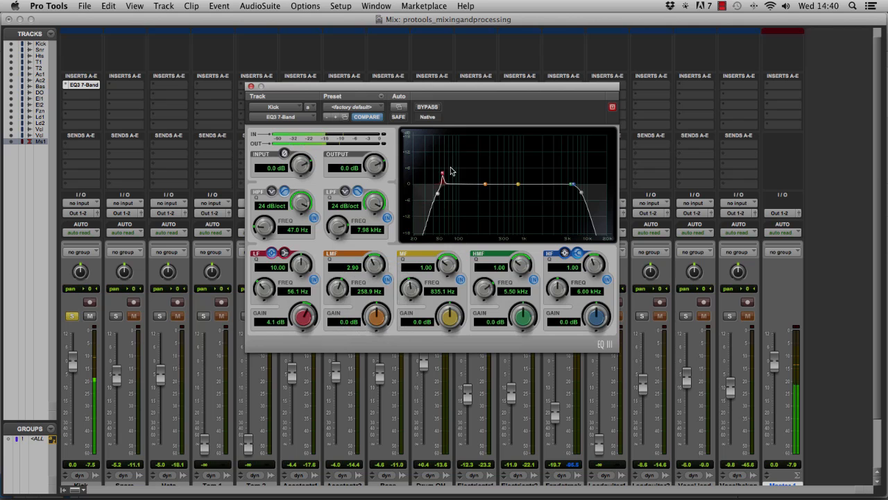
left_click_drag(302, 263, 295, 304)
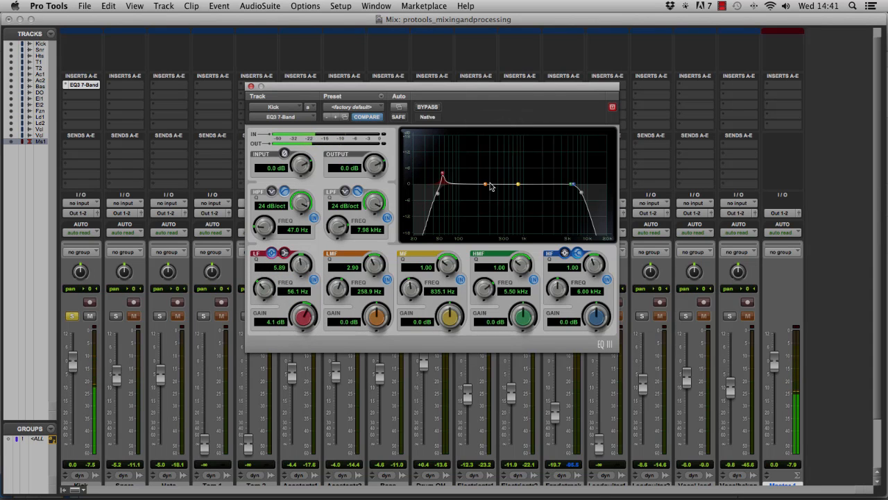
Sweep the LMF band with Q 10.00 and an 18.0 dB boost, and turn it into a -12.2 dB cut at about 584.2 Hz
left_click_drag(486, 188, 494, 162)
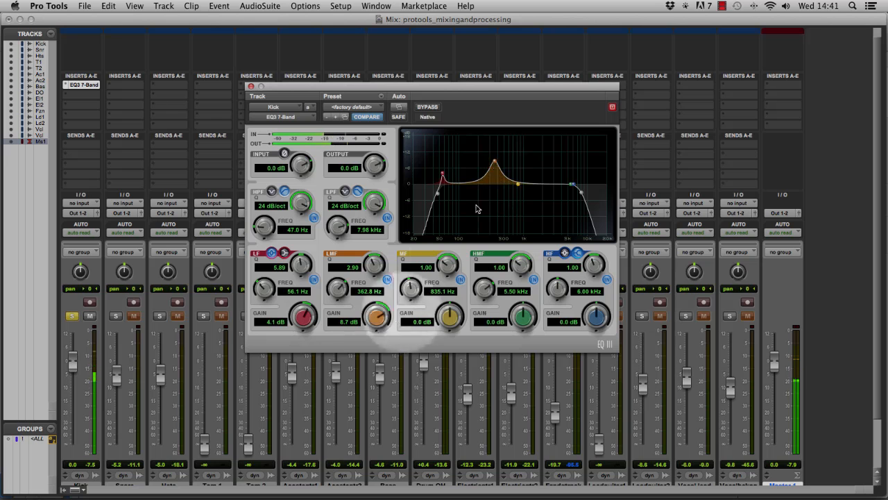
left_click_drag(377, 268, 390, 186)
left_click_drag(495, 162, 497, 138)
left_click_drag(496, 132, 509, 130)
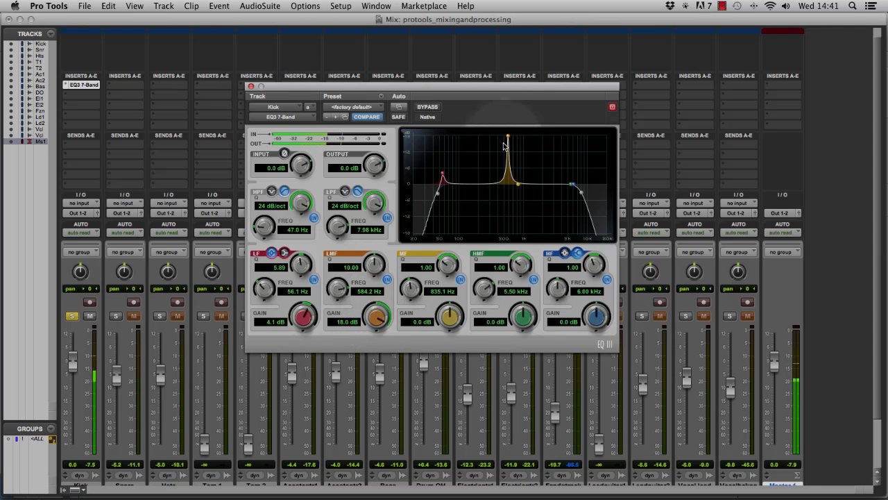
left_click_drag(376, 317, 360, 373)
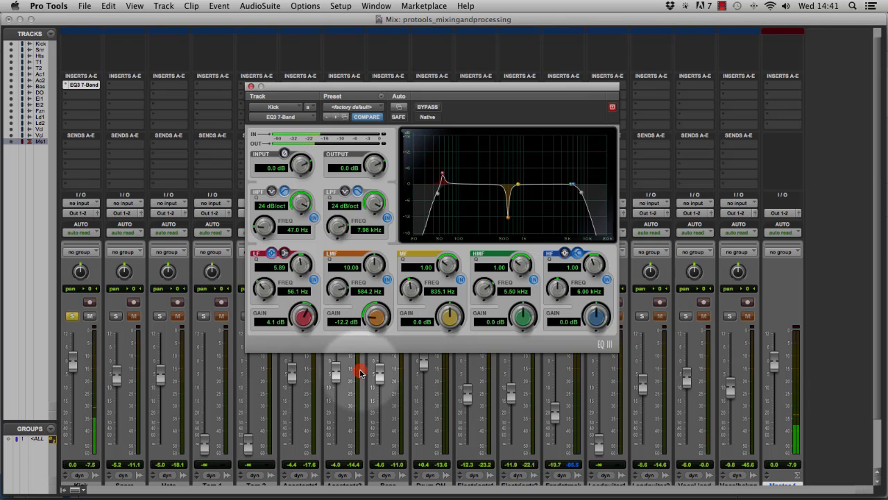
Sweep the MF band with Q 10.00 and an 18.0 dB boost, cut it to -5.0 dB at about 460.4 Hz, and stop playback
left_click_drag(519, 186, 518, 173)
left_click_drag(448, 265, 471, 205)
left_click_drag(442, 312, 461, 267)
left_click_drag(518, 136, 528, 136)
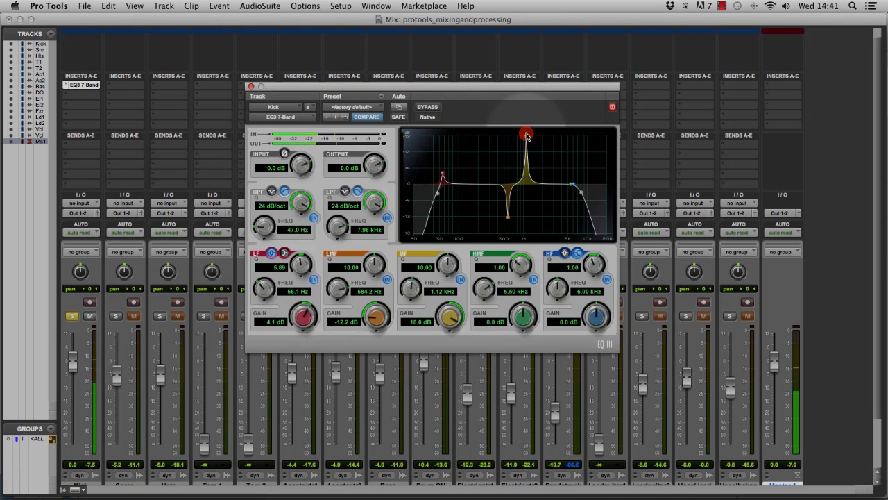
left_click_drag(527, 136, 531, 135)
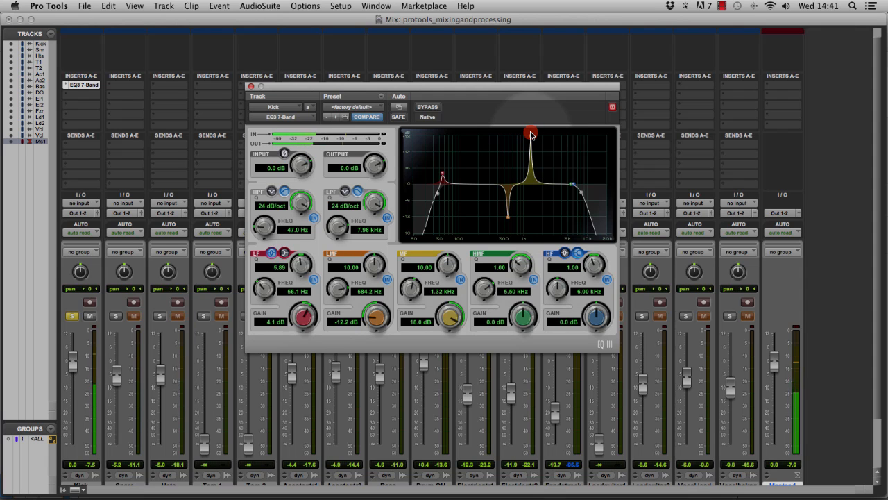
left_click_drag(532, 134, 502, 134)
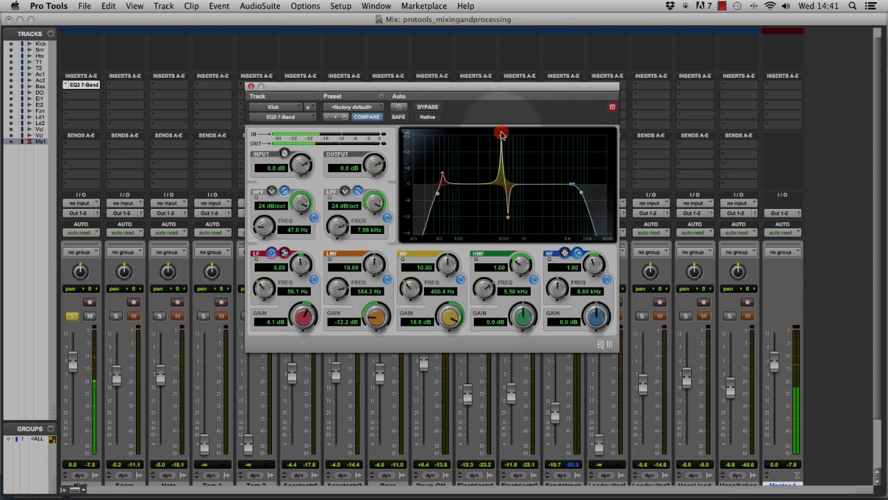
left_click_drag(448, 314, 437, 355)
key("space")
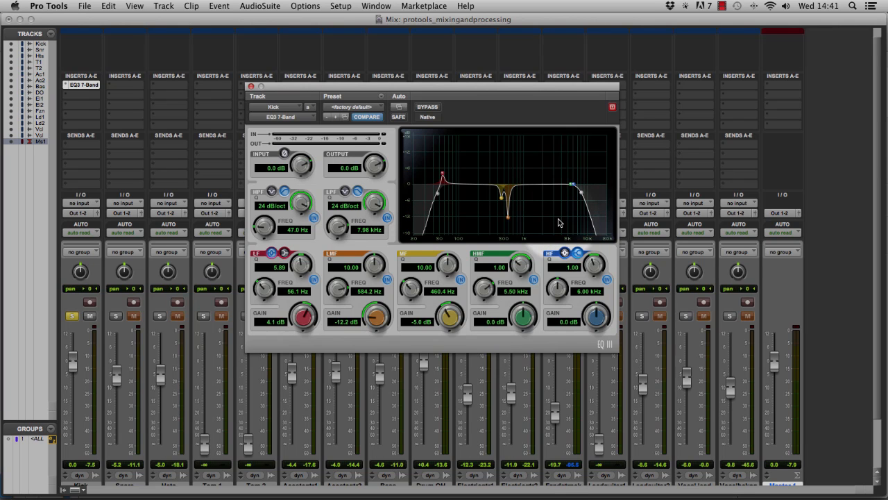
Close the Kick track's EQ window and solo the Snare track alongside the Kick
left_click(250, 86)
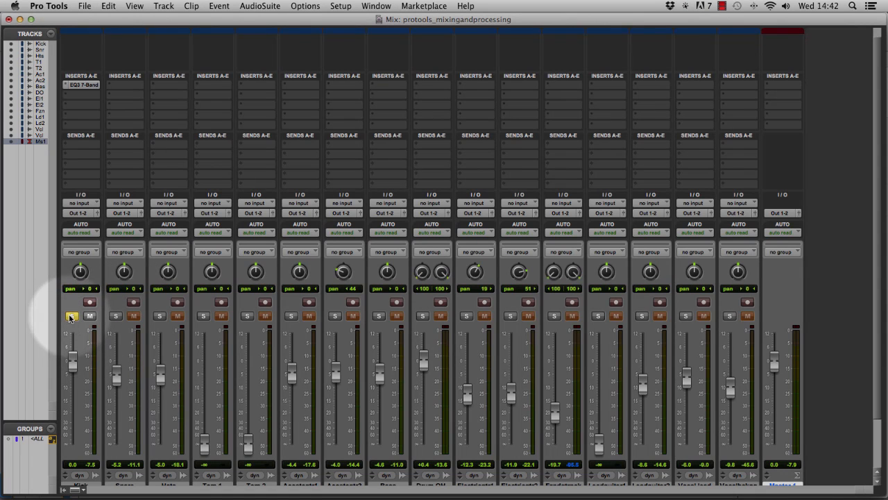
left_click(116, 316)
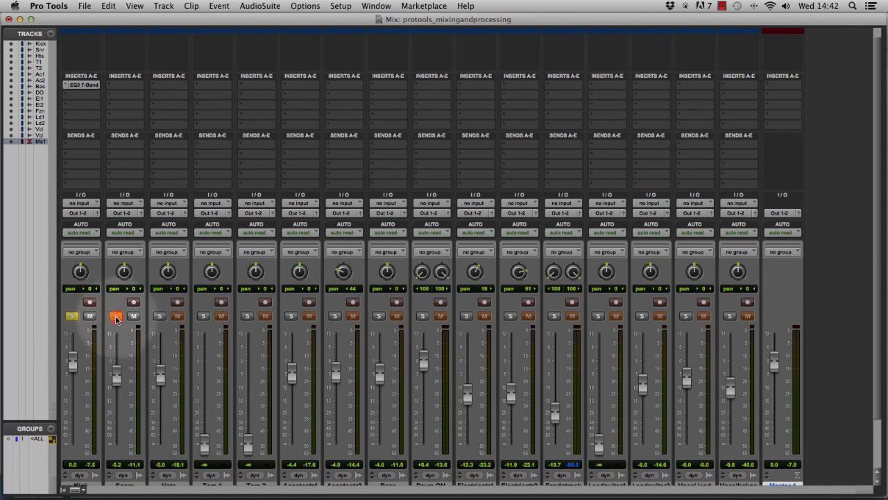
Solo Hats, Tom 1, Tom 2 and Drum OH alongside Kick and Snare, and audition the full drum kit
left_click(159, 316)
left_click(203, 315)
left_click(246, 316)
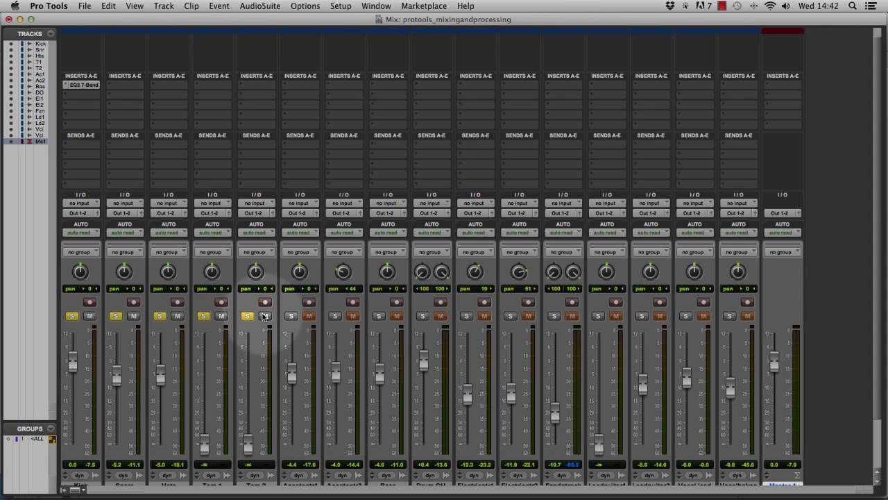
left_click(422, 315)
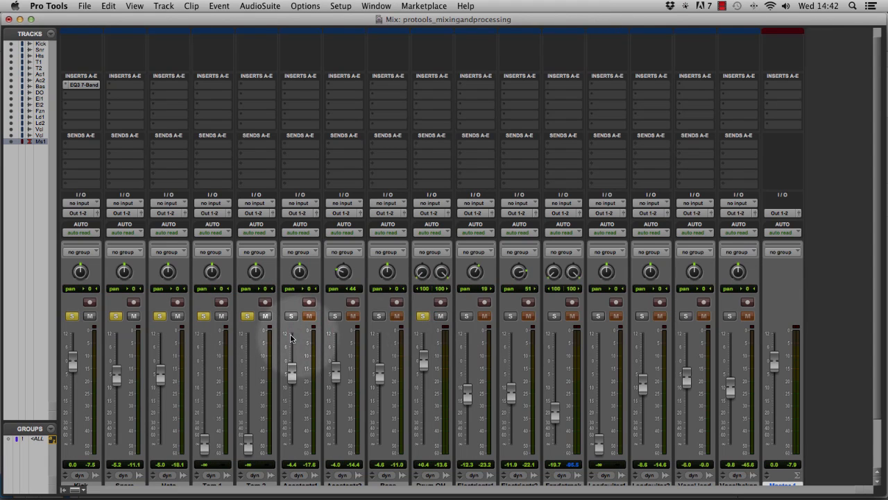
key("space")
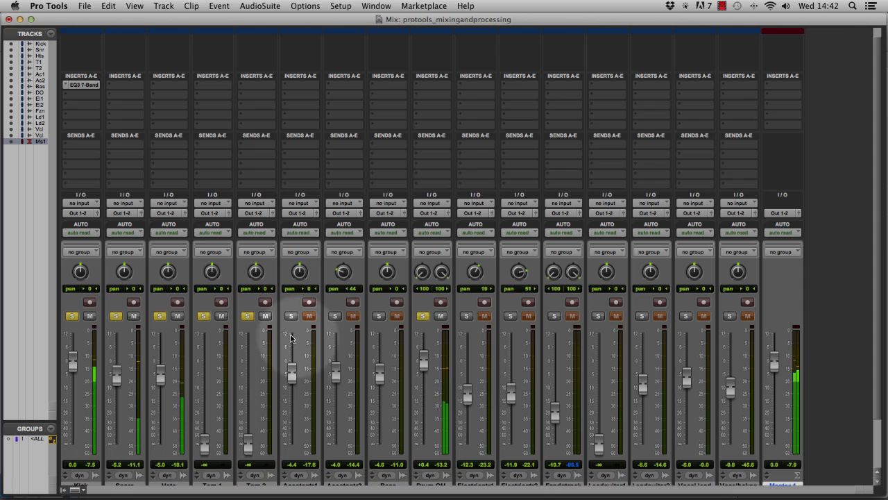
key("space")
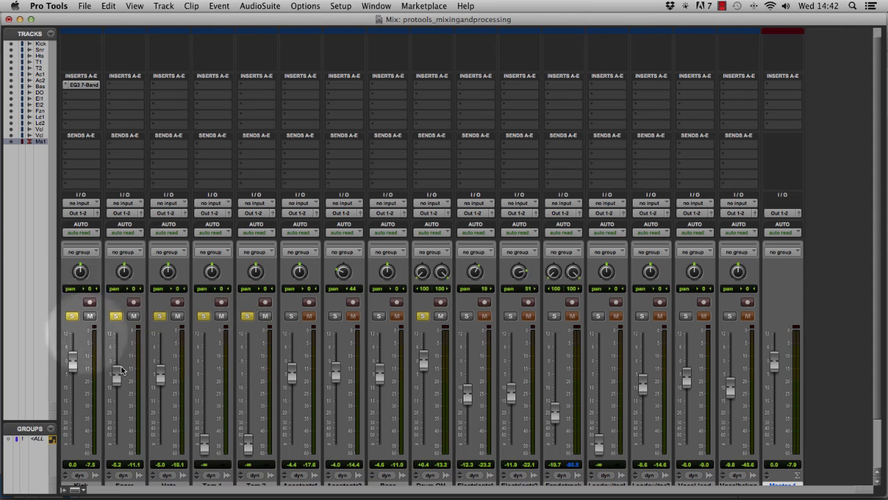
Unsolo the Kick, Hats, both Toms and Drum OH so that only the Snare track is soloed
left_click(115, 316)
left_click(160, 316)
left_click(203, 316)
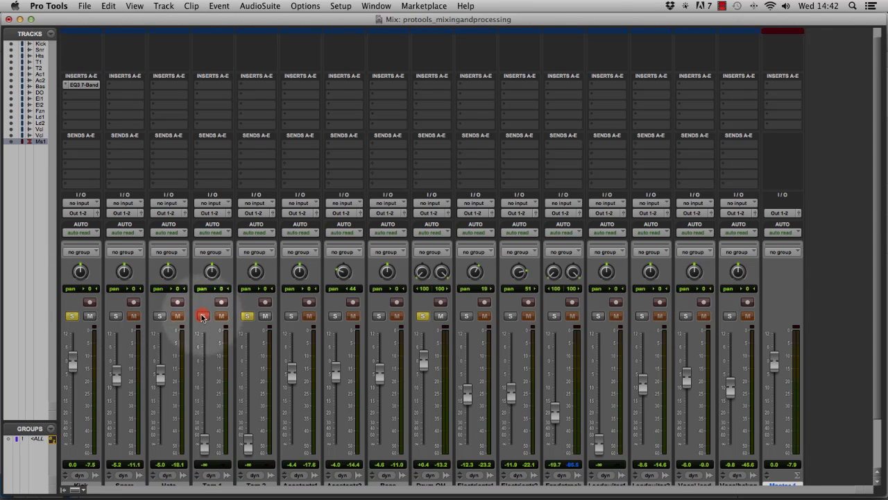
left_click(247, 315)
left_click(422, 315)
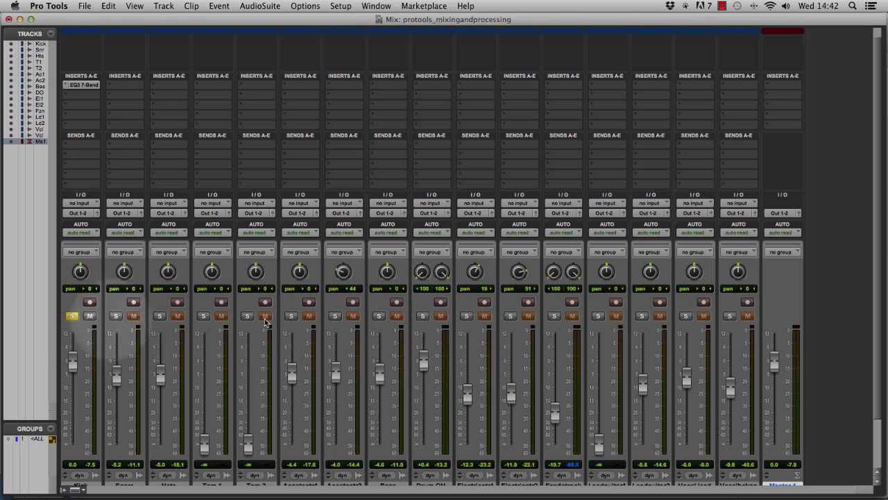
left_click(71, 315)
left_click(116, 316)
Insert EQ3 7-Band (mono) on the Snare track's first insert and start playback
left_click(134, 86)
mouse_move(167, 108)
mouse_move(228, 113)
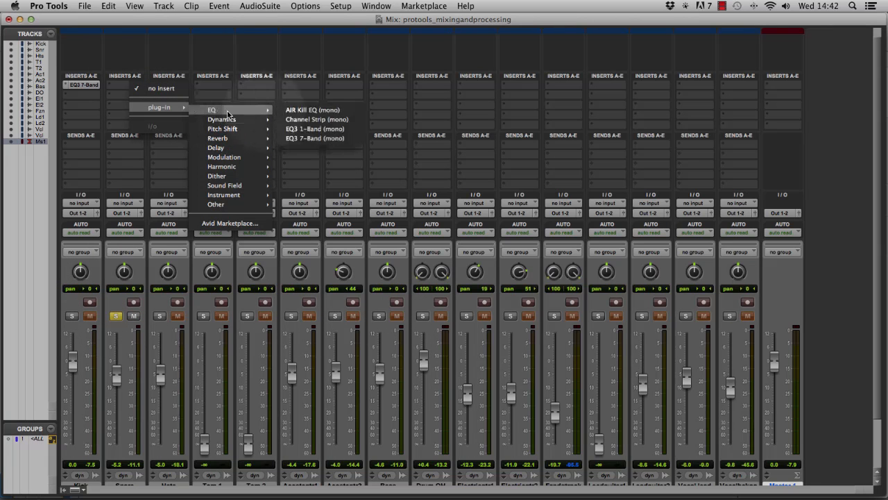
left_click(314, 138)
key("space")
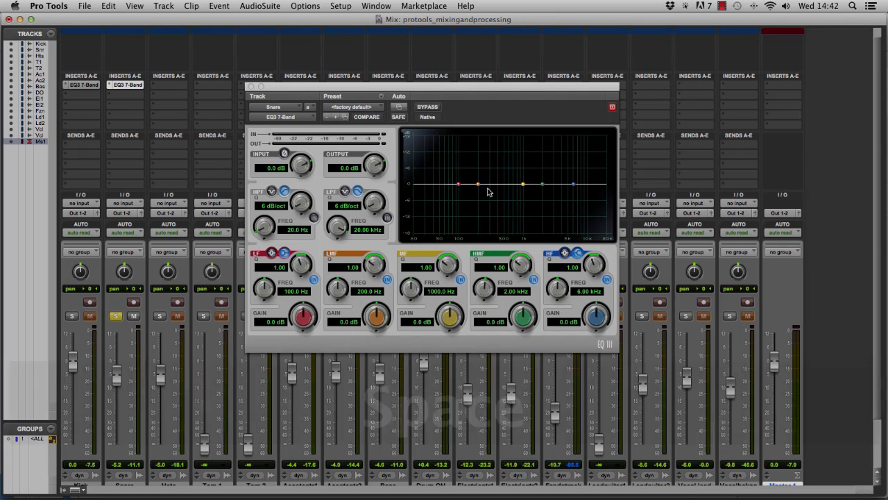
Sweep the Snare's LMF band upward with Q 10.00 to an 18.0 dB boost at about 561.4 Hz, and stop playback
left_click_drag(477, 186, 479, 161)
left_click_drag(375, 264, 374, 208)
left_click_drag(479, 163, 479, 140)
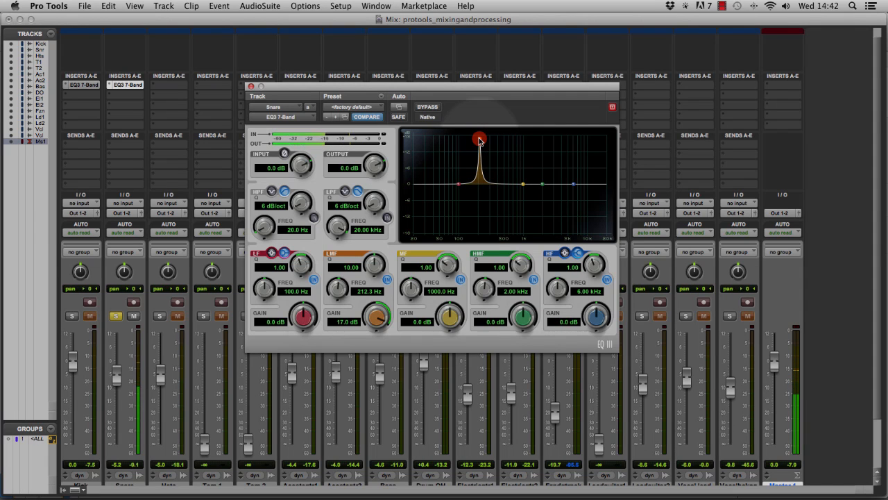
left_click_drag(481, 140, 491, 137)
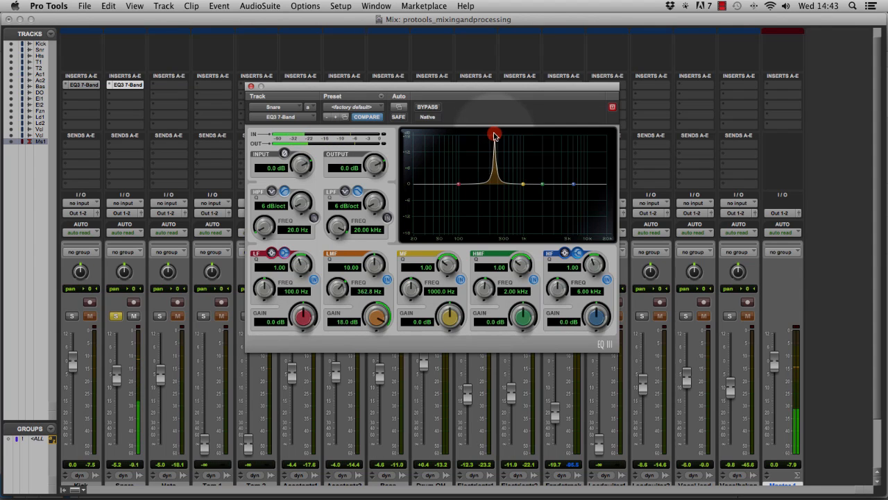
left_click_drag(495, 136, 508, 131)
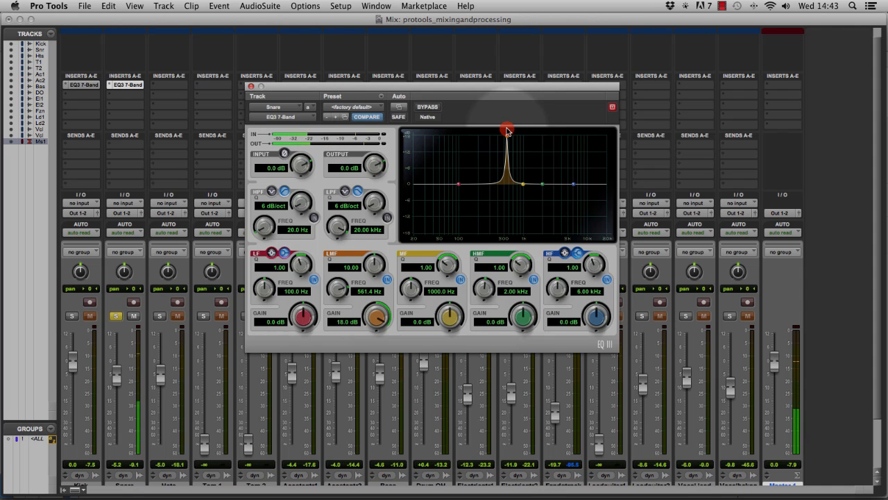
key("space")
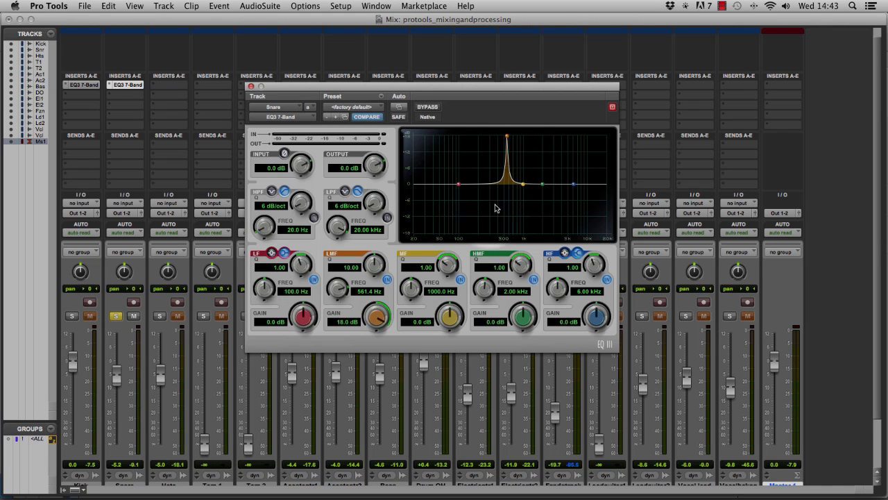
Open the Kick track's EQ and save its settings as a preset named kick1
left_click(81, 84)
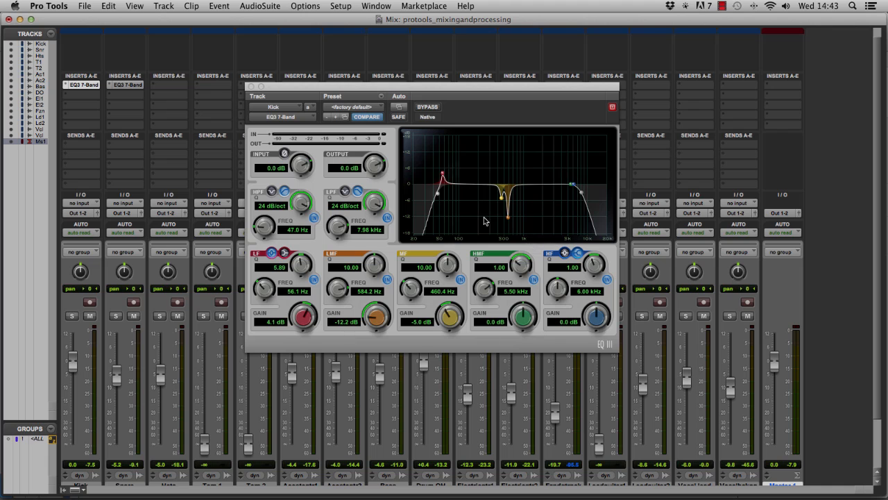
left_click(381, 96)
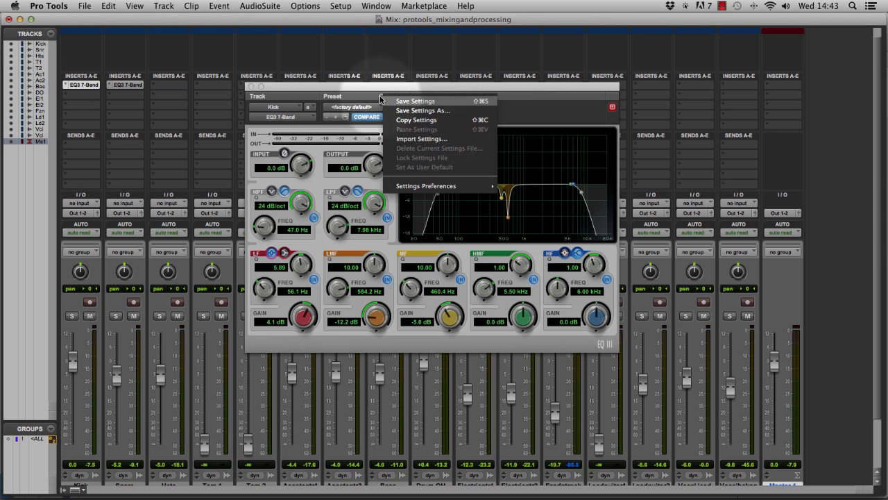
left_click(422, 111)
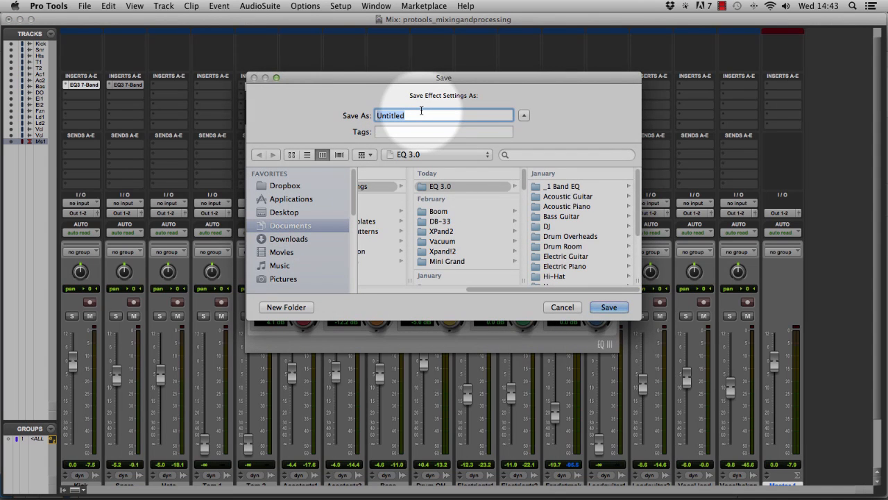
type("kick1")
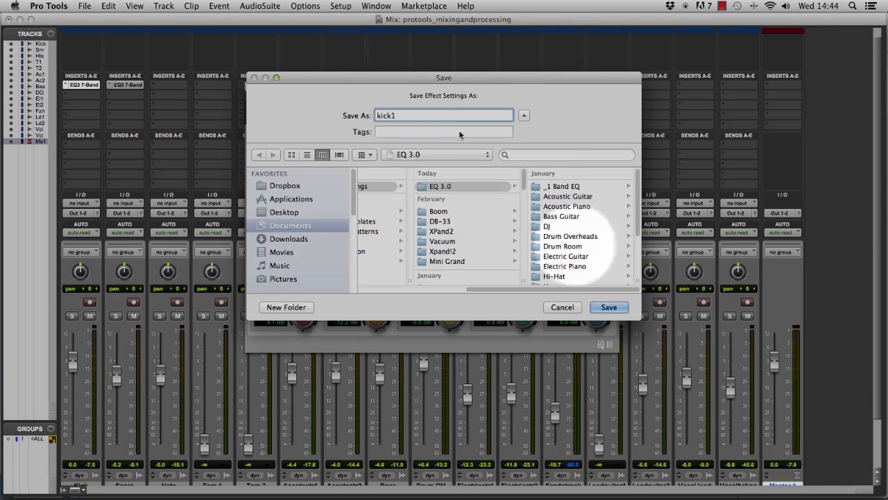
left_click(608, 308)
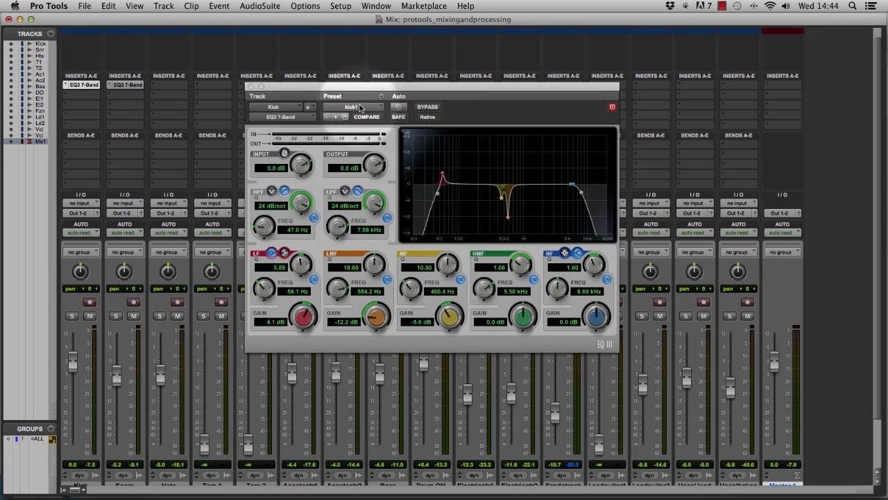
Insert EQ3 7-Band (mono) on the Hats track and load the kick1 preset into it
left_click(167, 88)
mouse_move(213, 111)
mouse_move(264, 110)
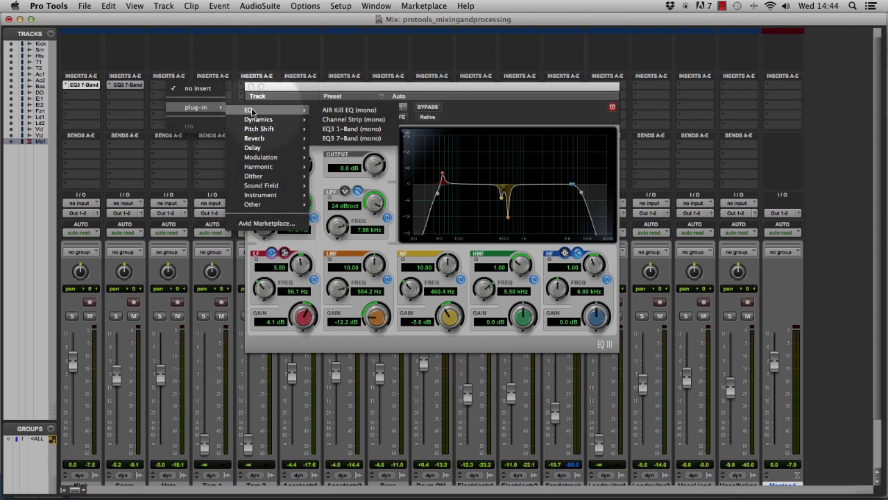
left_click(338, 137)
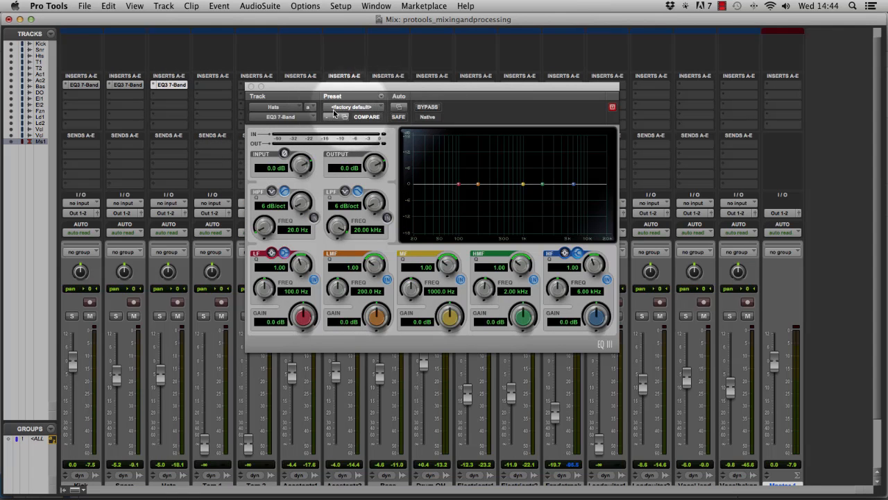
left_click(375, 108)
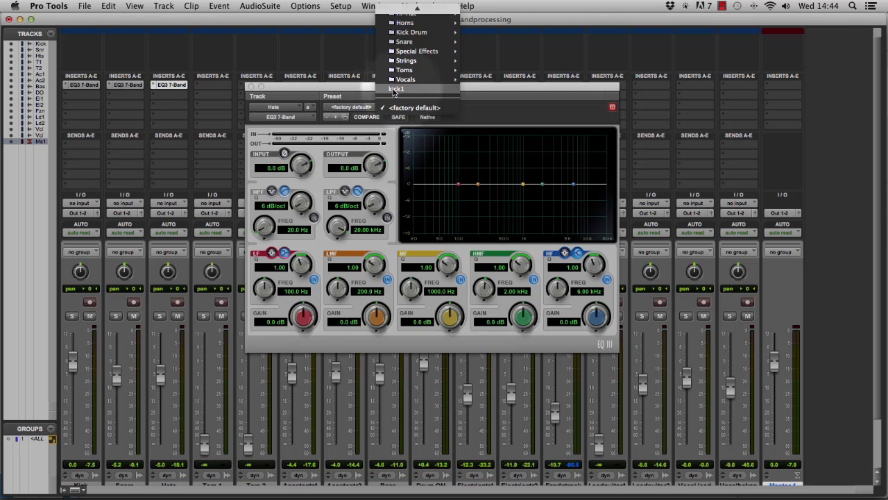
left_click(394, 89)
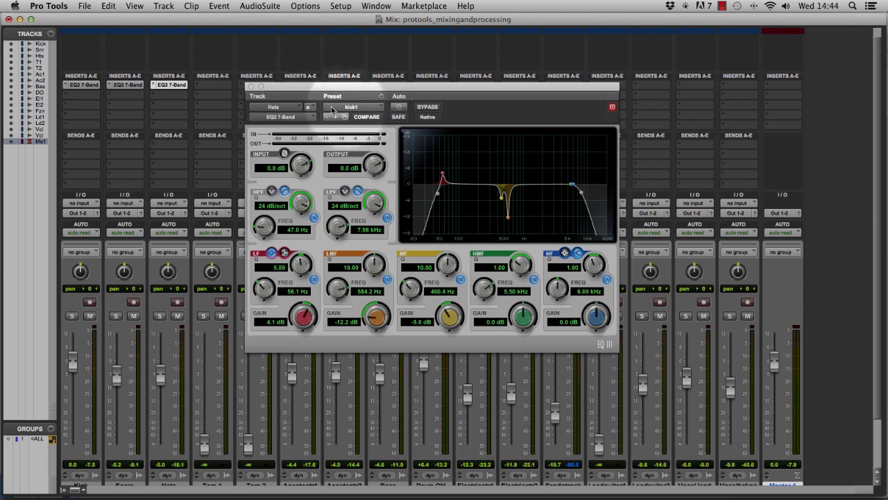
Load the Add Attack preset from the Kick Drum folder into the Hats EQ
left_click(375, 107)
scroll(396, 90, "up", 5)
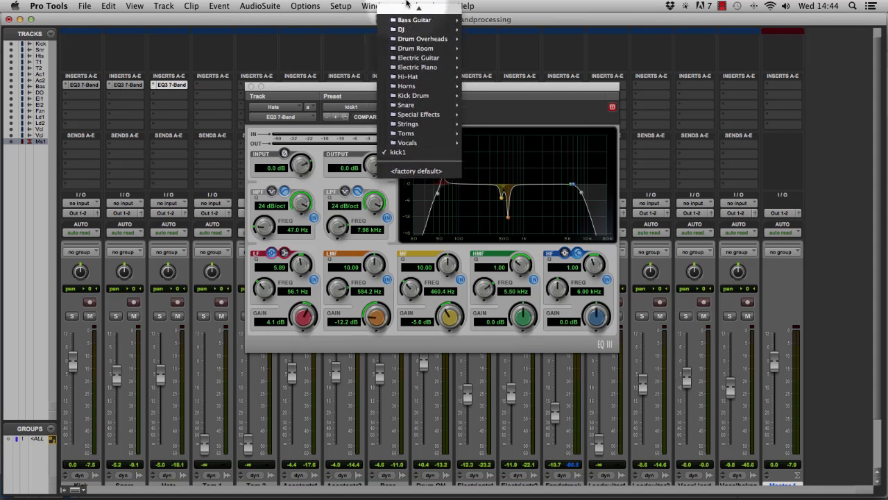
mouse_move(407, 70)
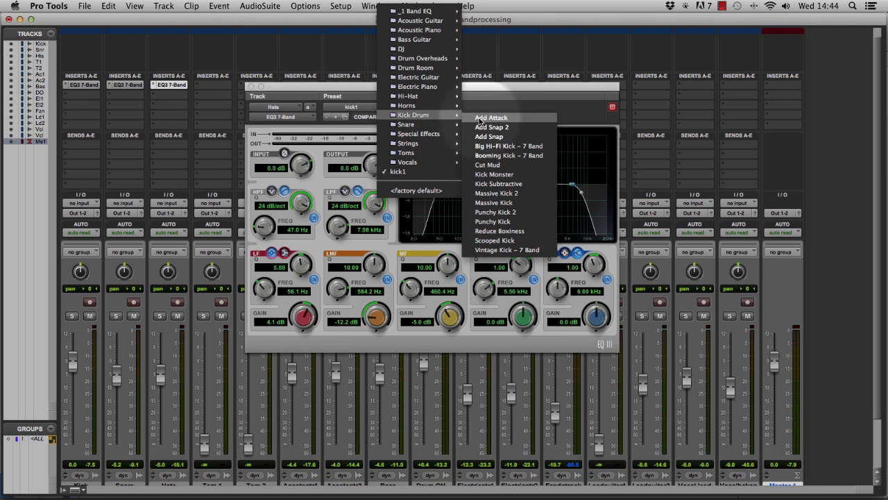
left_click(479, 118)
Step forward through the Kick Drum presets to Punchy Kick 2 and close the Hats EQ window
left_click(337, 117)
left_click(336, 118)
left_click(336, 117)
left_click(336, 117)
left_click(337, 117)
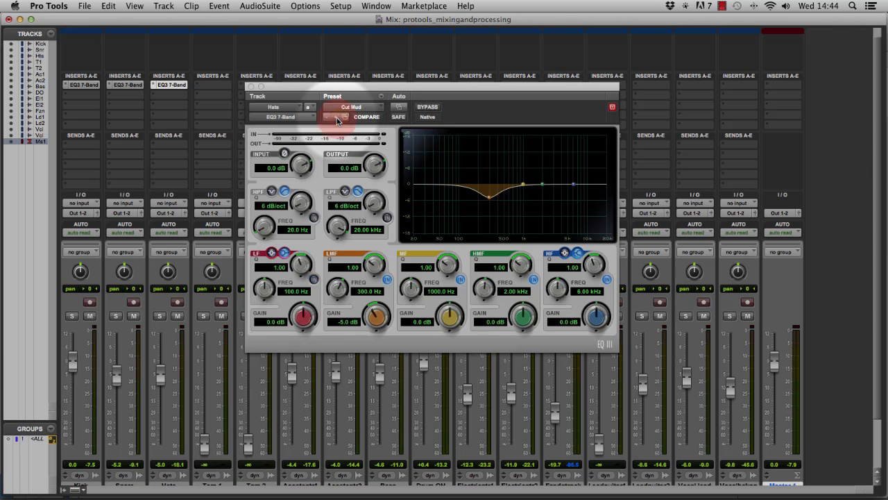
left_click(337, 118)
left_click(337, 117)
left_click(336, 117)
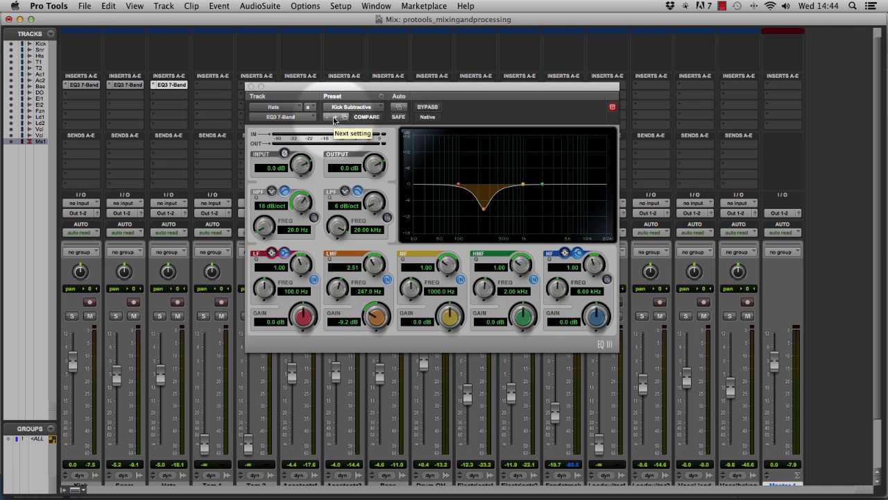
left_click(336, 117)
left_click(336, 118)
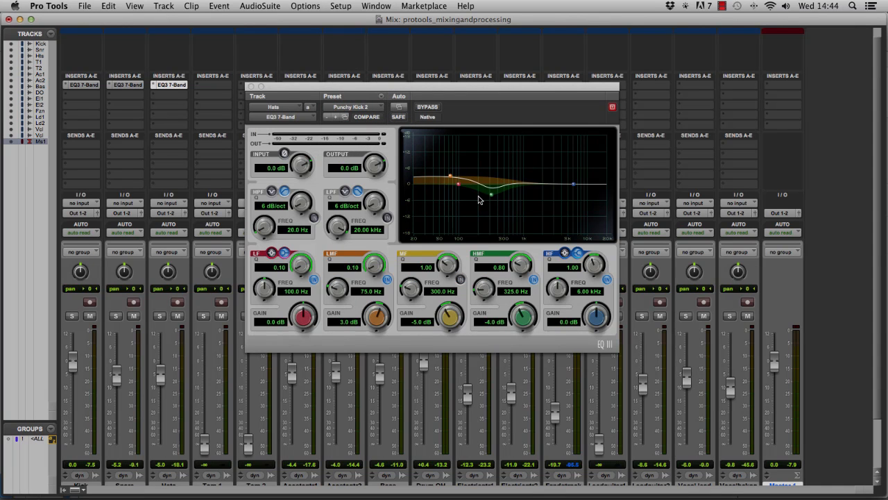
left_click(251, 87)
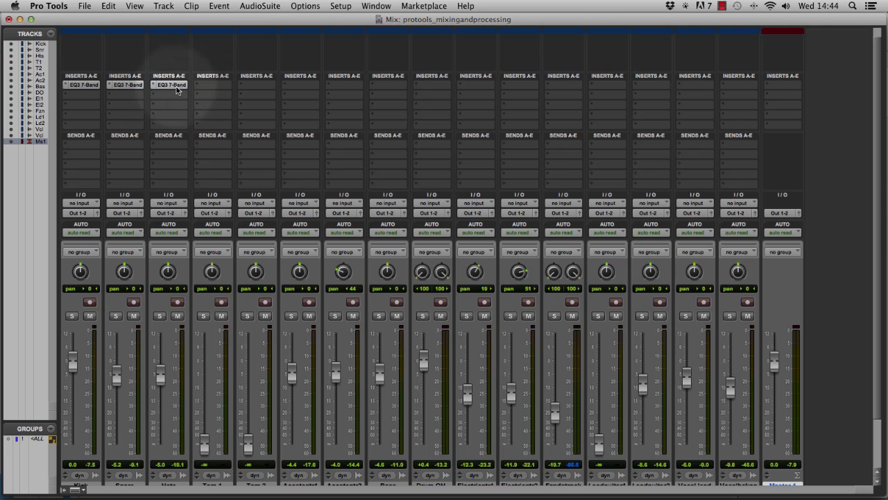
Copy the EQ3 7-Band insert from the Hats track to the first insert slot of Tom 1
mouse_move(174, 86)
left_mouse_down()
mouse_move(198, 82)
mouse_move(206, 114)
mouse_move(203, 86)
mouse_move(167, 84)
mouse_move(175, 86)
left_mouse_up()
left_click(216, 85)
key("alt")
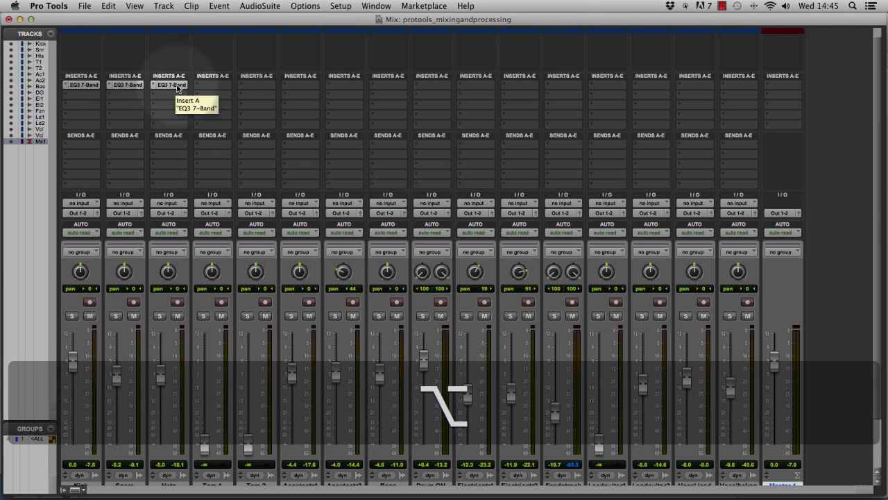
left_click_drag(177, 85, 215, 85)
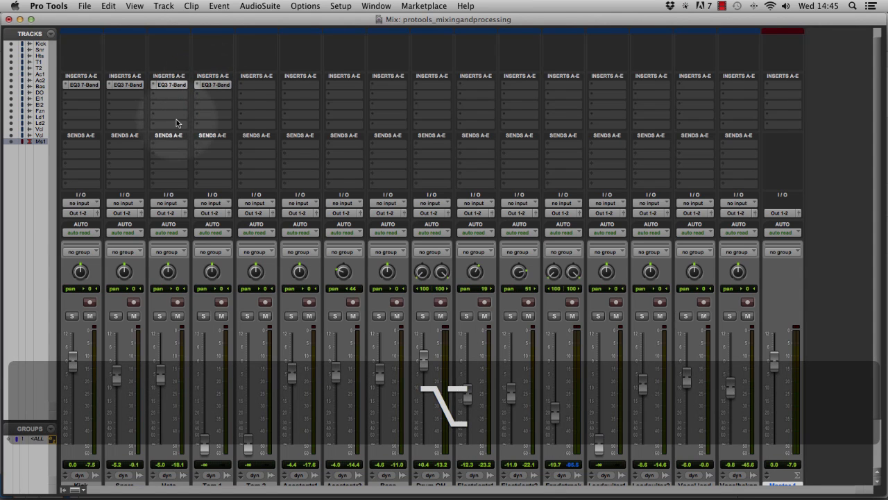
Open the Hats and Tom 1 EQs to compare their settings, and close the plug-in window
left_click(172, 85)
left_click(214, 86)
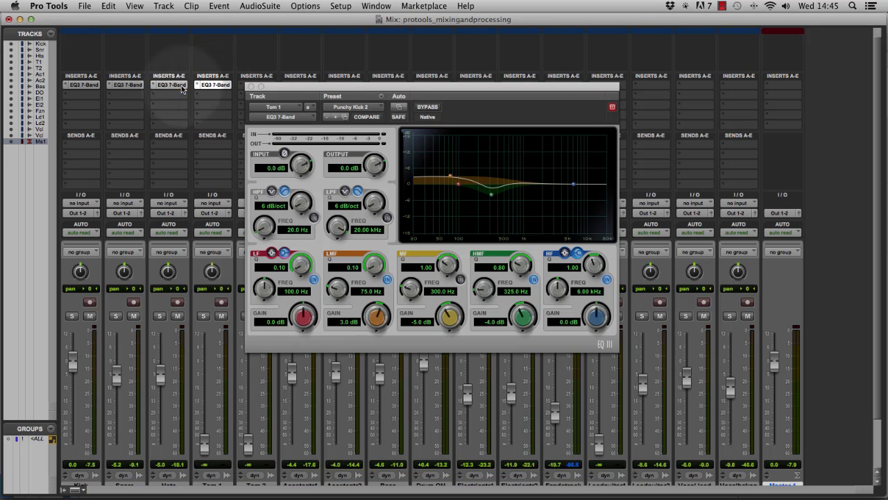
left_click(250, 86)
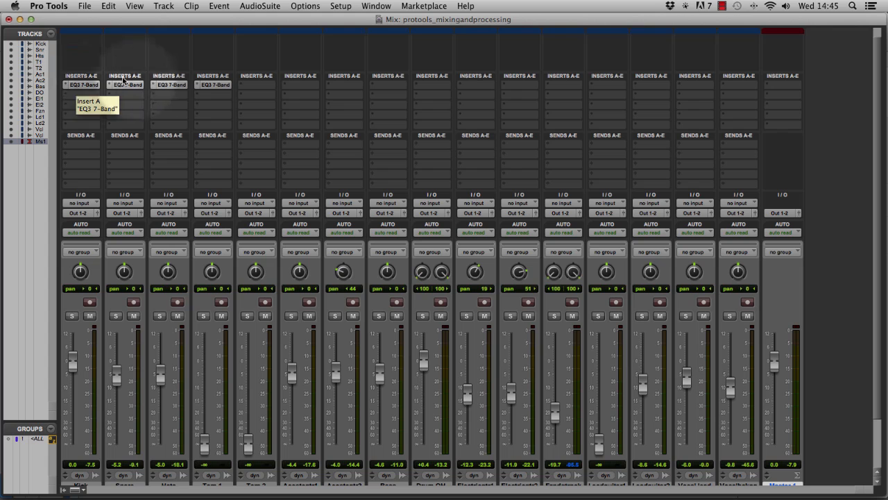
Toggle the Kick EQ's bypass from its insert slot and plug-in window, leave it active, and close the window
left_click(83, 85, "super")
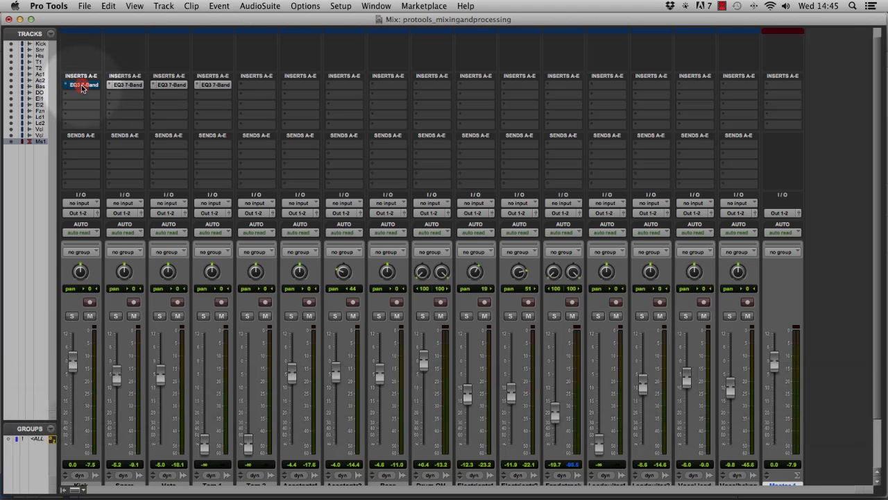
left_click(84, 85)
left_click(427, 106)
left_click(427, 106)
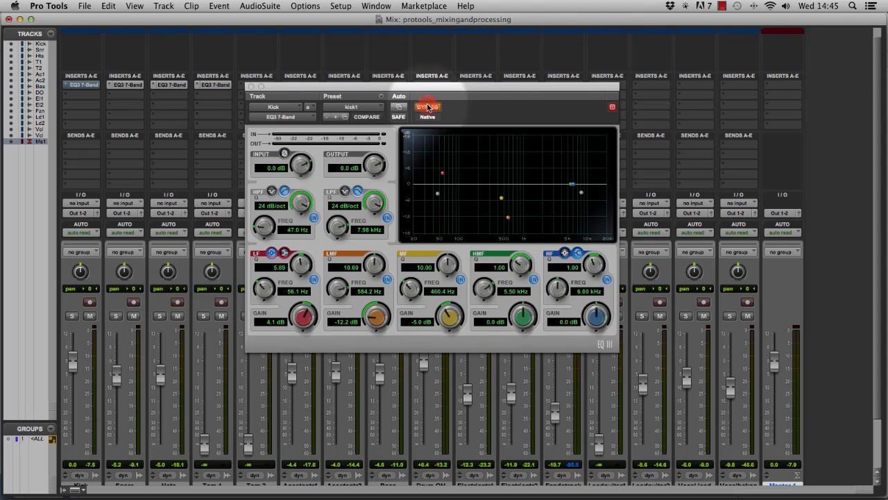
left_click(428, 107)
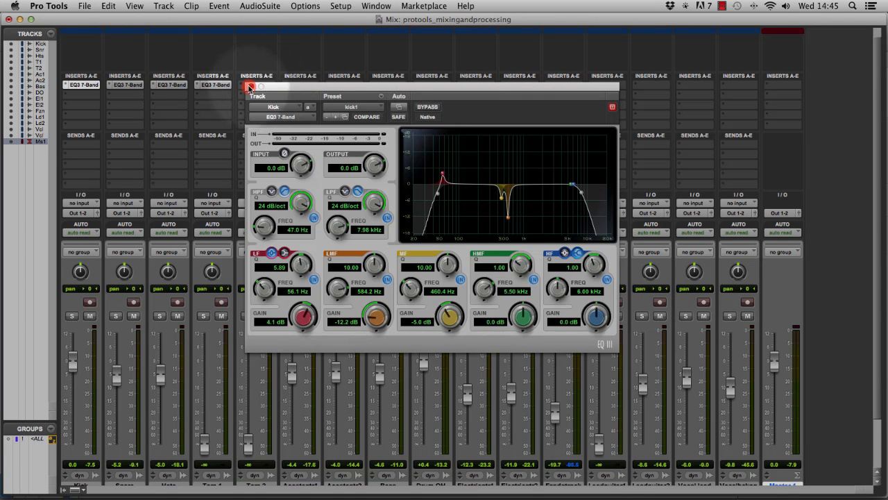
left_click(250, 87)
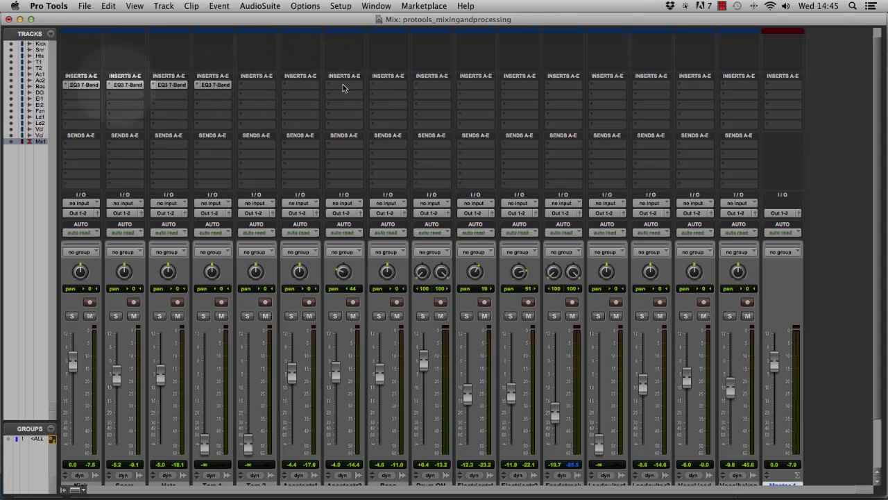
Bypass the EQ3 7-Band inserts on all tracks at once, and reactivate them all together
left_click(85, 85, "alt+super")
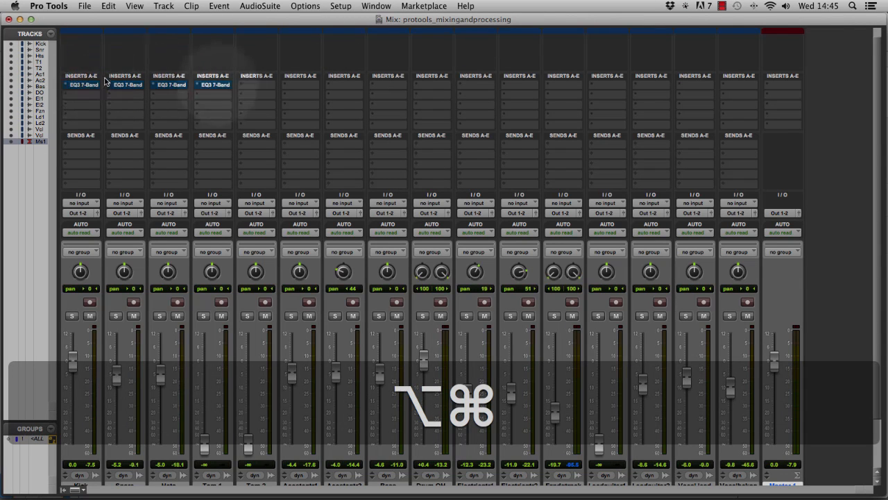
left_click(81, 86, "alt+super")
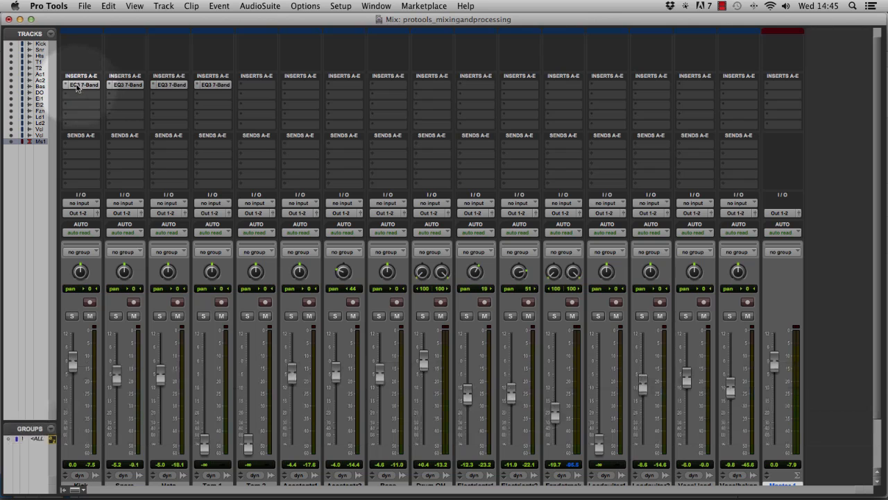